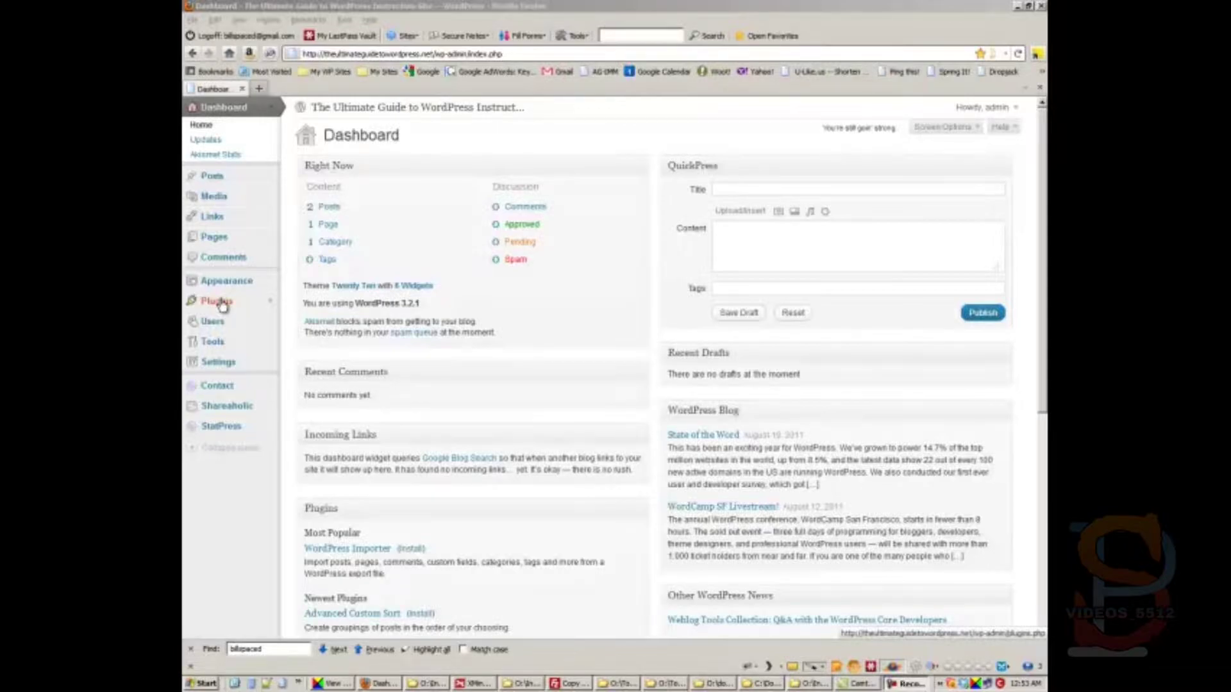
# - Confirm Google XML Sitemaps 3.2.5 is active in the Plugins list and expand the Settings menu
pyautogui.click(221, 306)
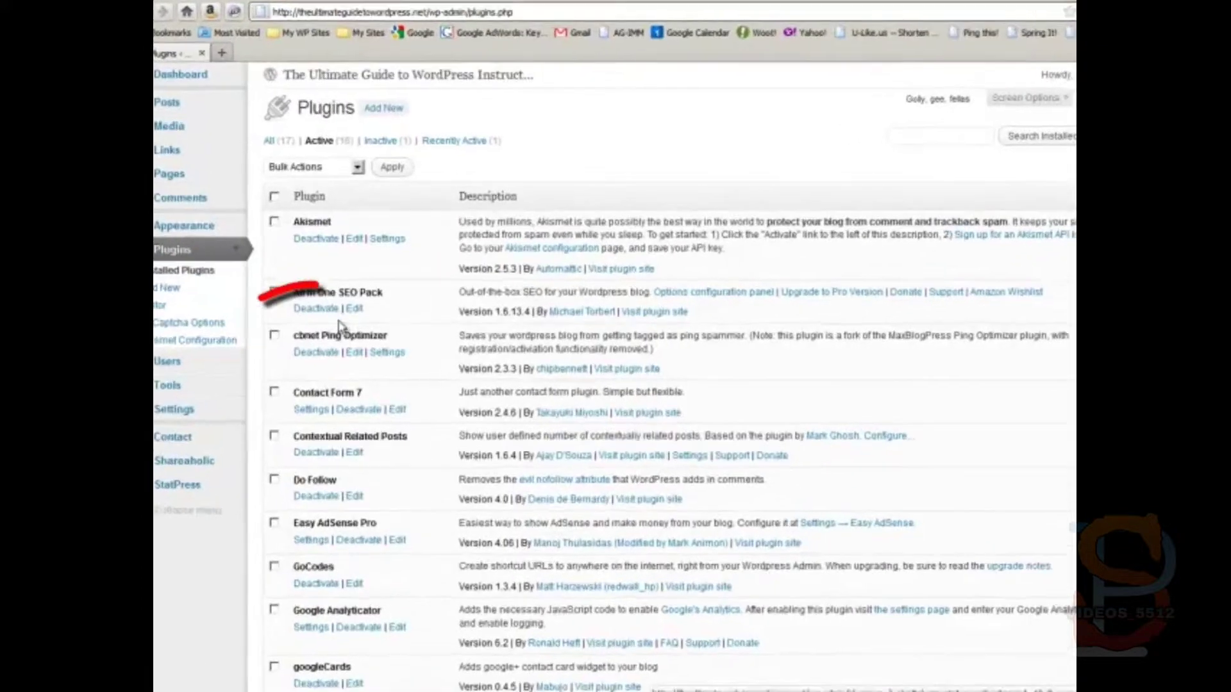
pyautogui.scroll(-10, 340, 323)
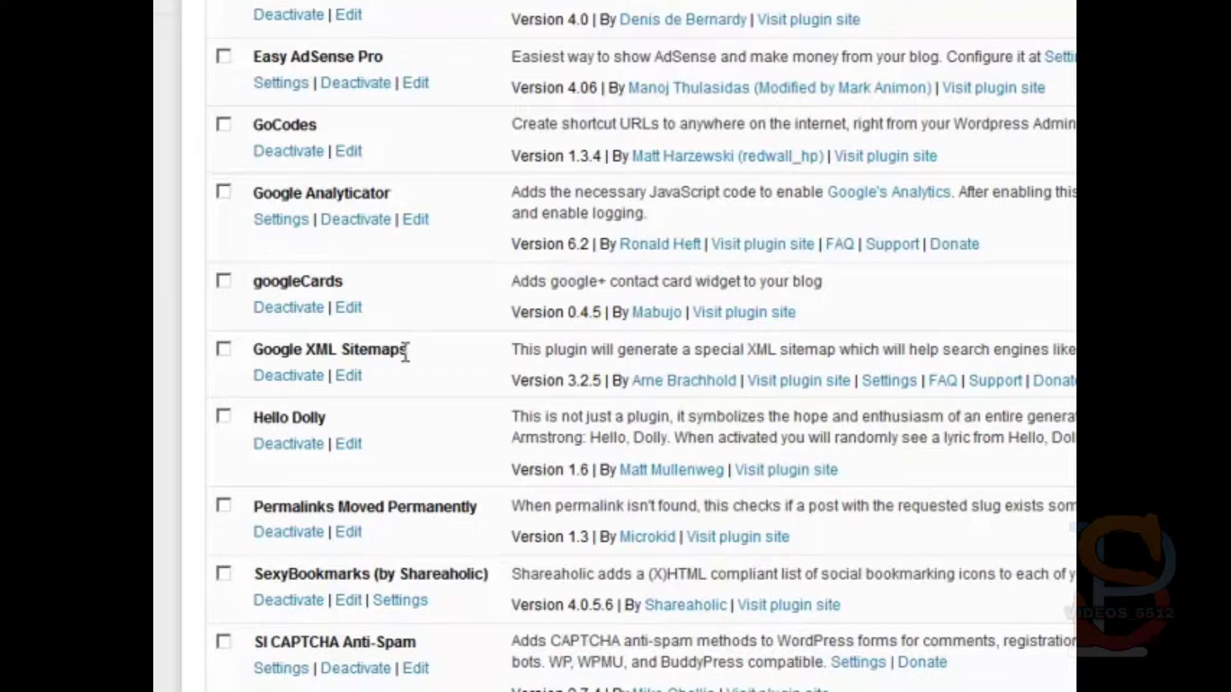
pyautogui.scroll(8, 405, 353)
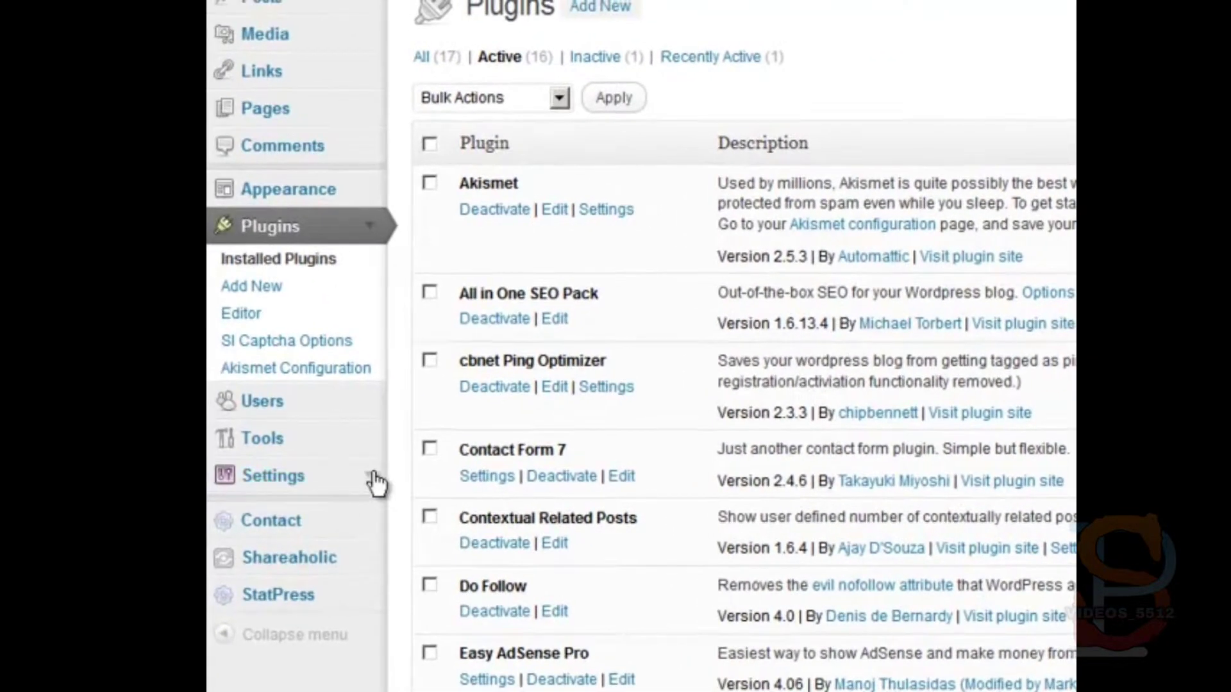
pyautogui.click(372, 482)
pyautogui.scroll(-4, 307, 615)
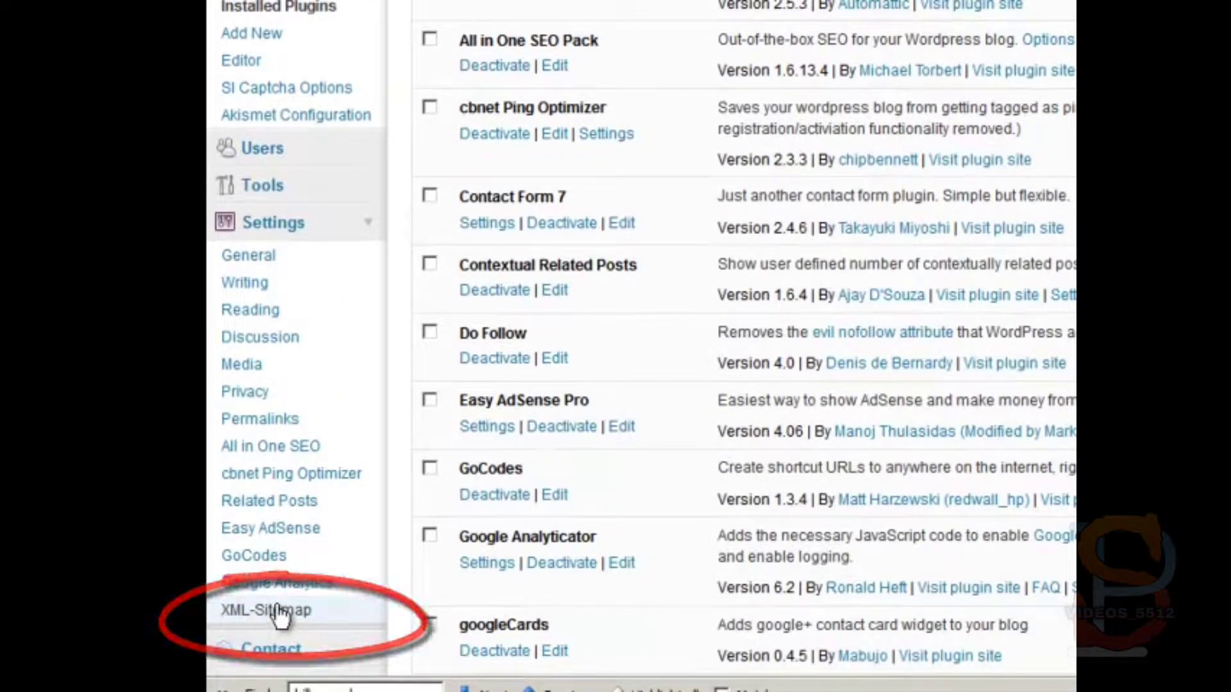
# - Open the XML-Sitemap settings page and scroll to the Update notification options for Yahoo
pyautogui.click(277, 612)
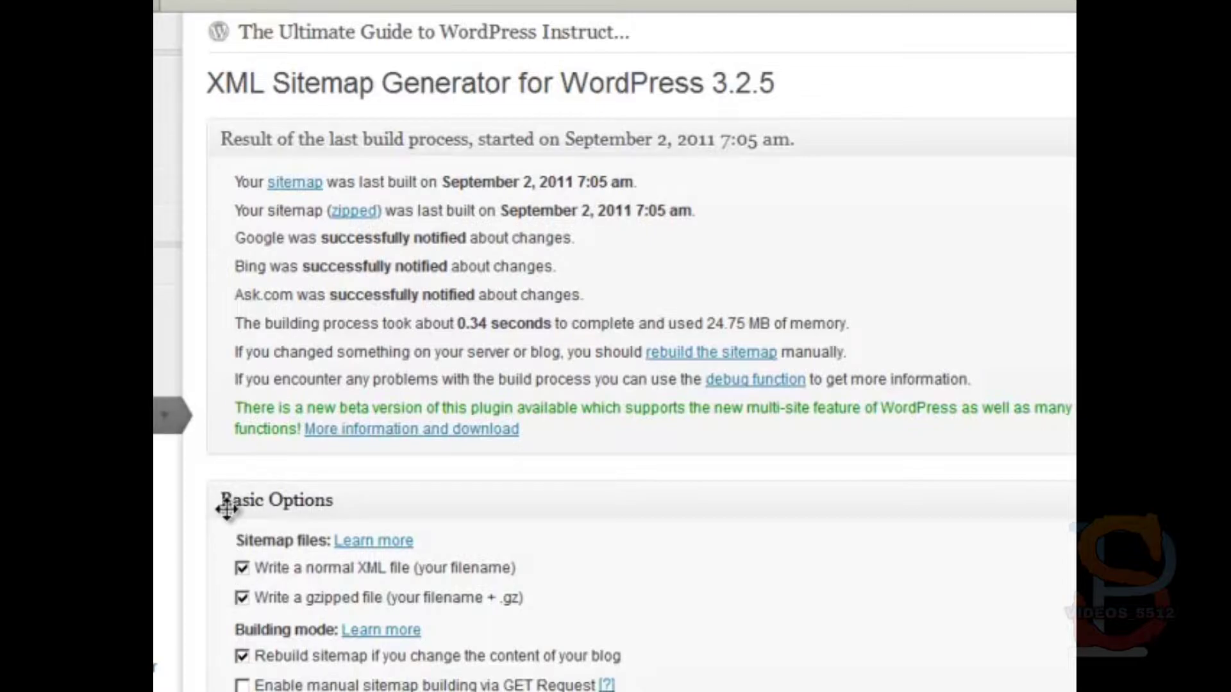
pyautogui.scroll(-3, 224, 541)
pyautogui.scroll(-3, 227, 558)
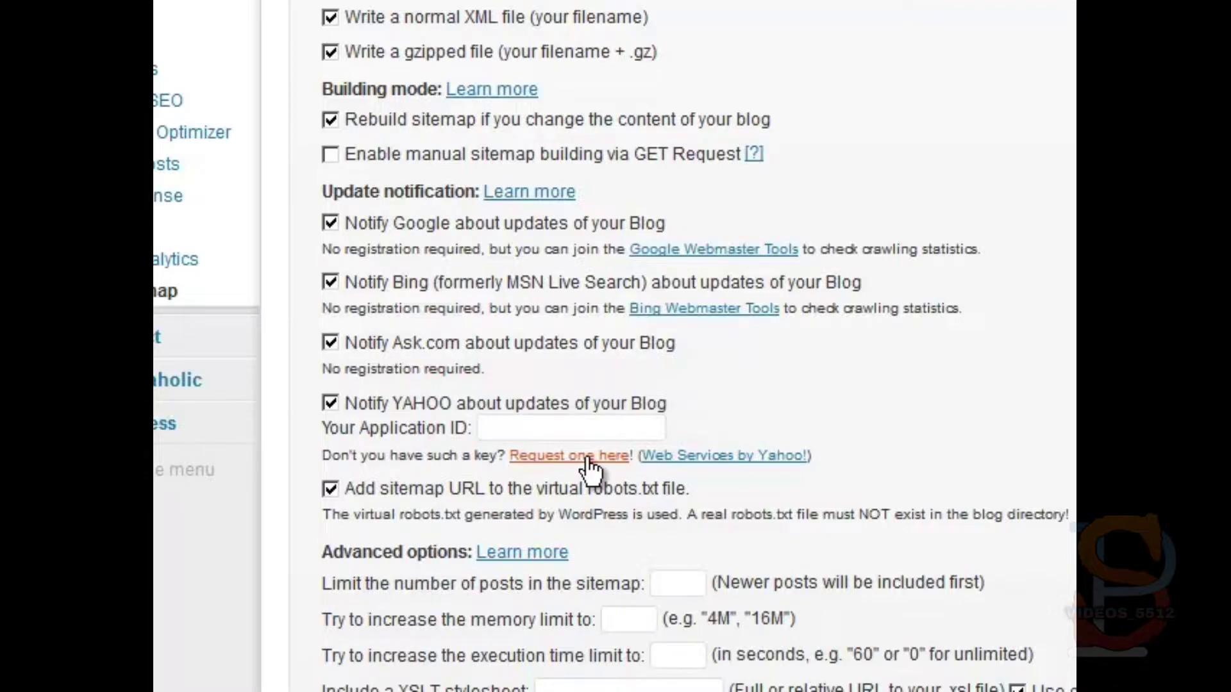
# - Request a Yahoo application ID and sign in to reach the Developer Registration form
pyautogui.click(586, 457)
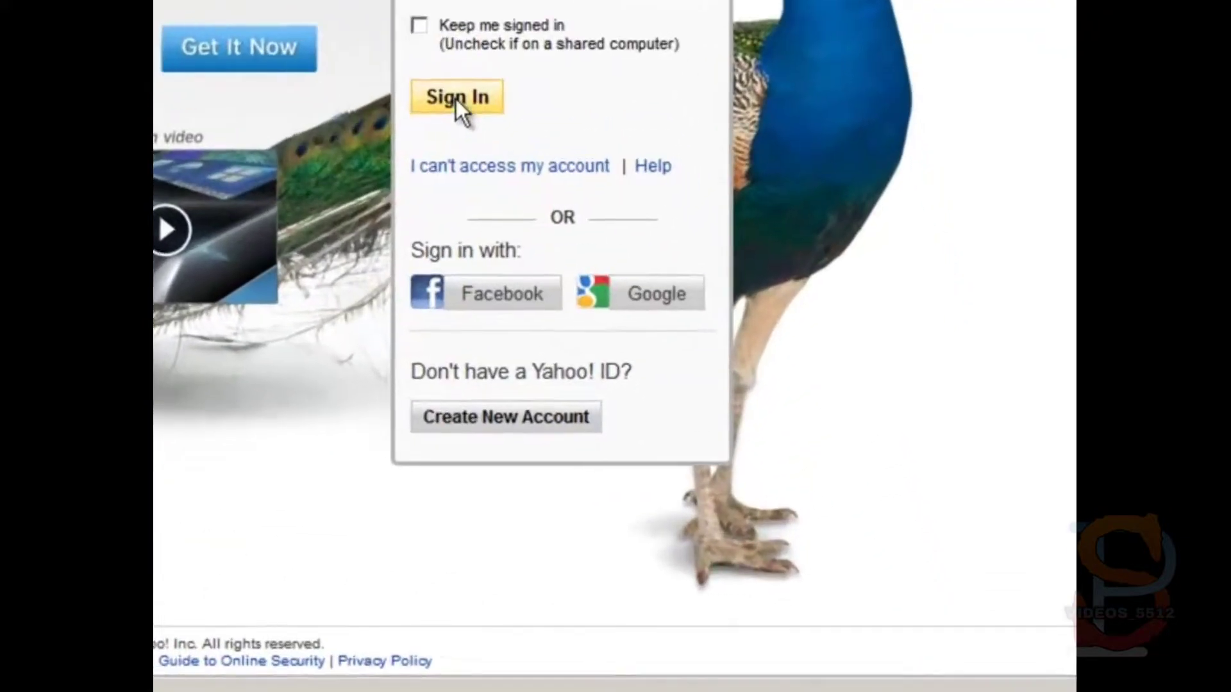
pyautogui.click(754, 364)
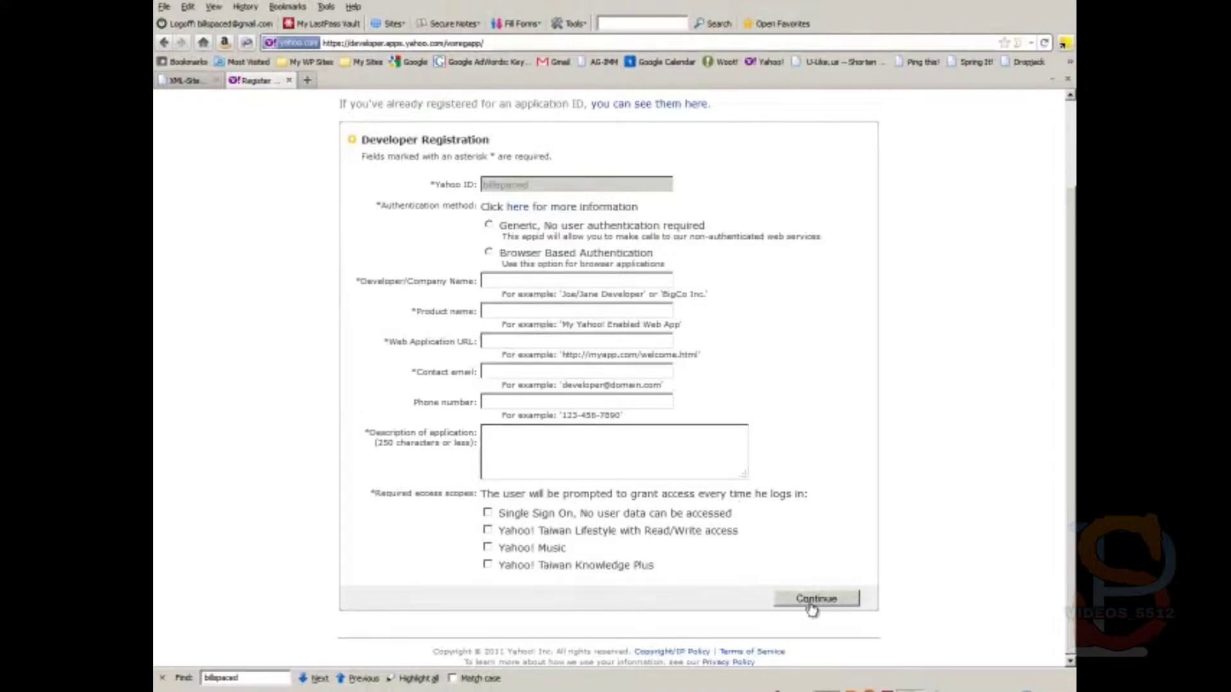
# - Close the Yahoo registration page and paste the ID into 'Your Application ID'
pyautogui.click(290, 81)
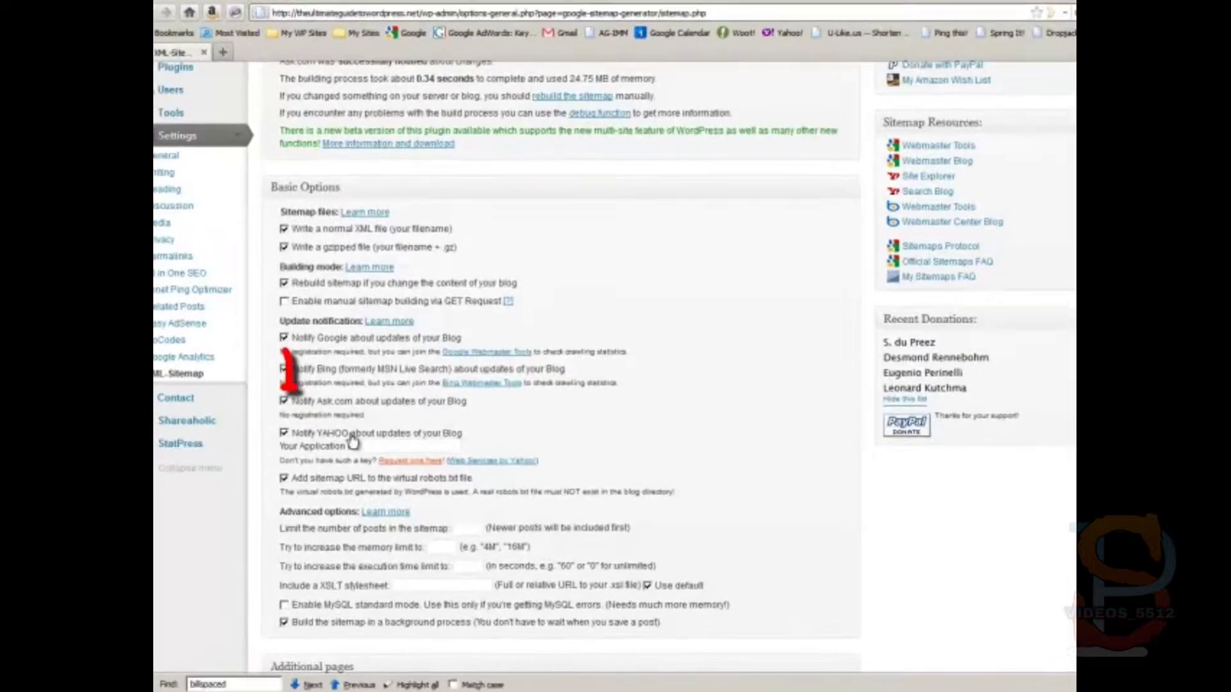
pyautogui.click(384, 454)
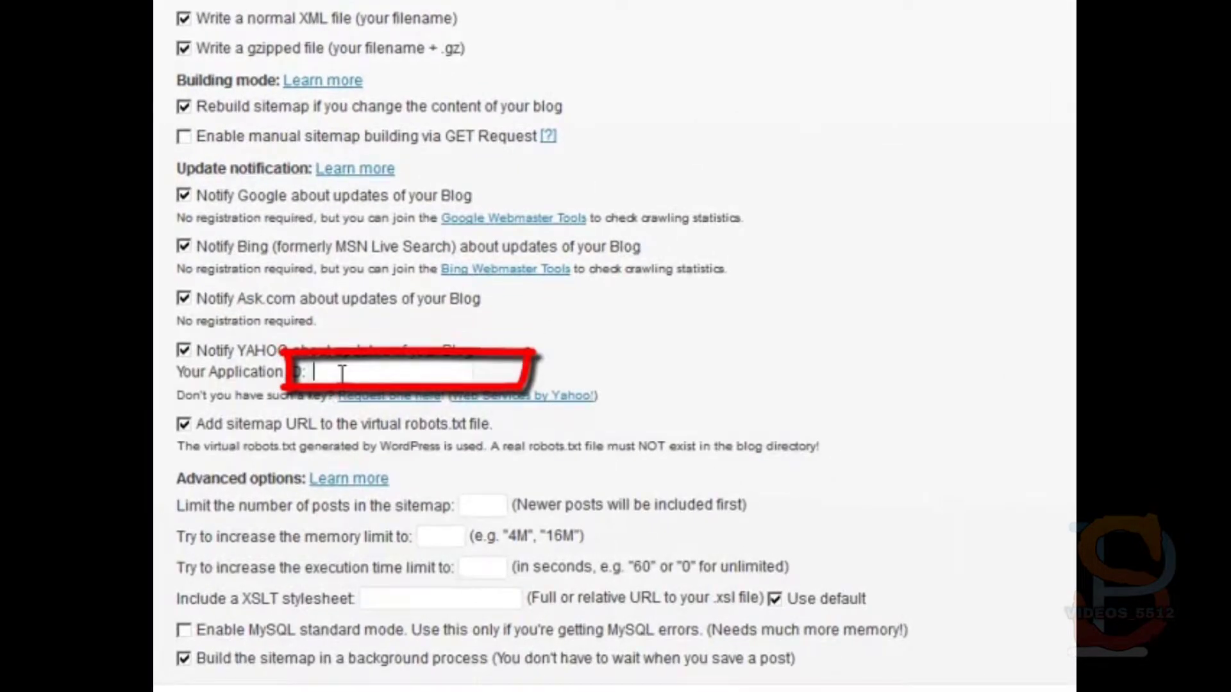
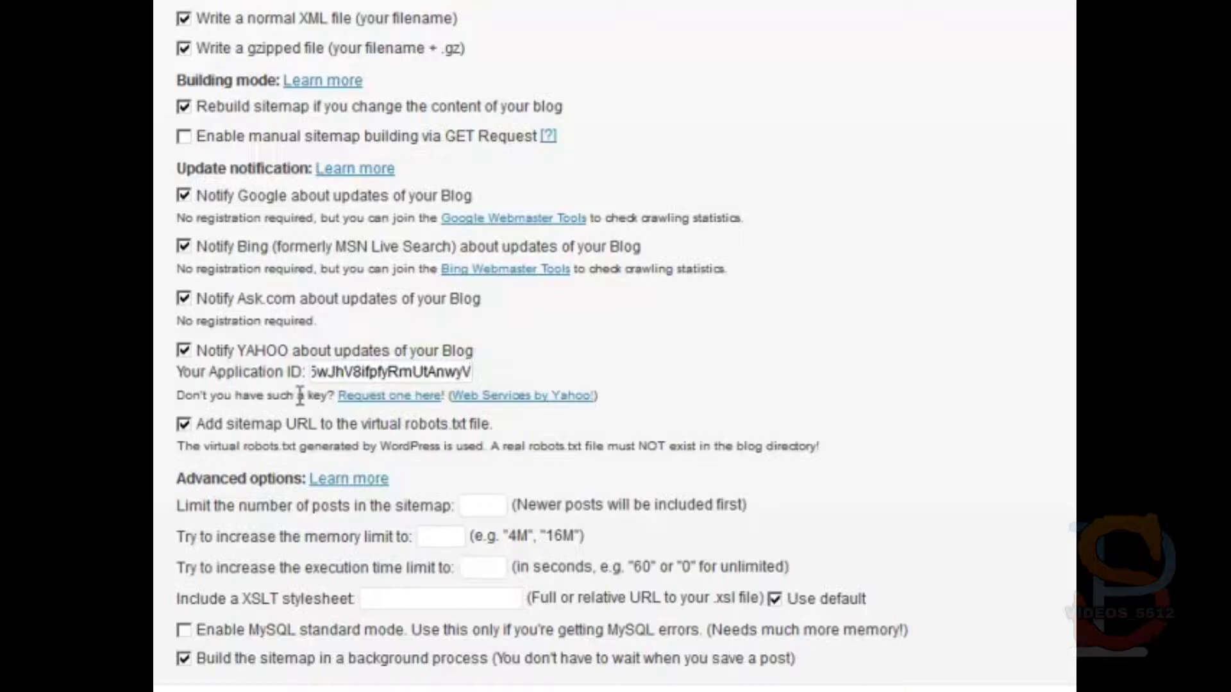
pyautogui.scroll(-20, 298, 394)
pyautogui.scroll(-10, 300, 397)
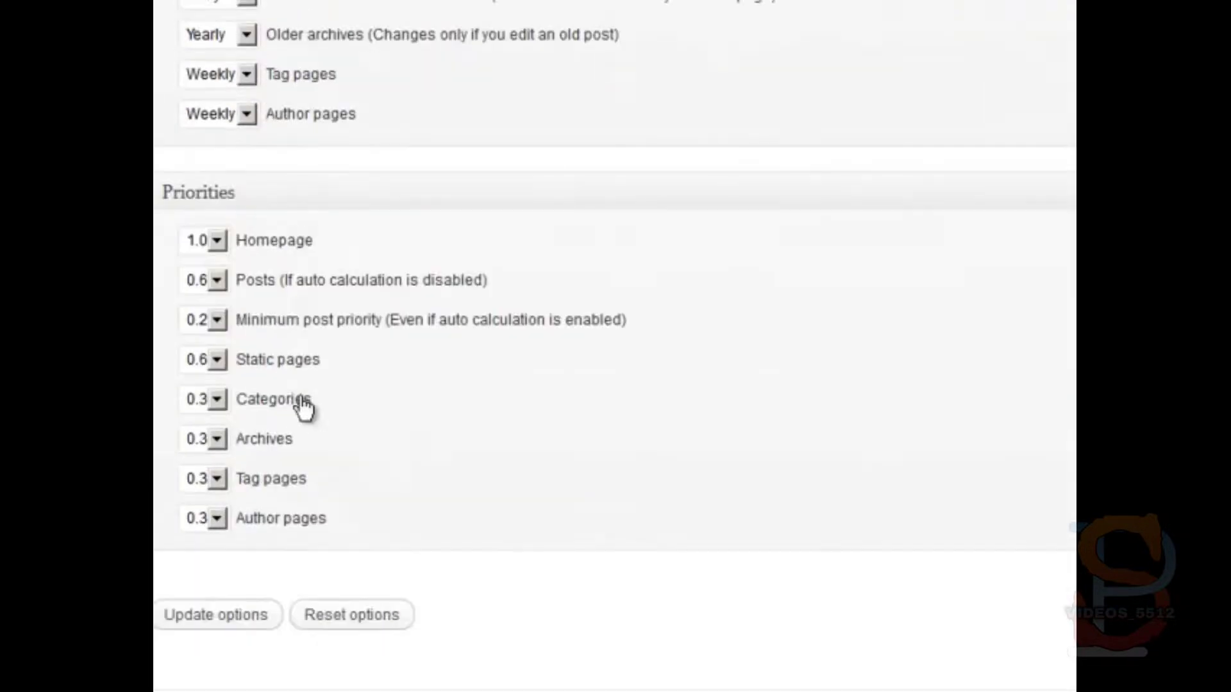
# - Save the sitemap options and check the Configuration updated notice
pyautogui.click(218, 617)
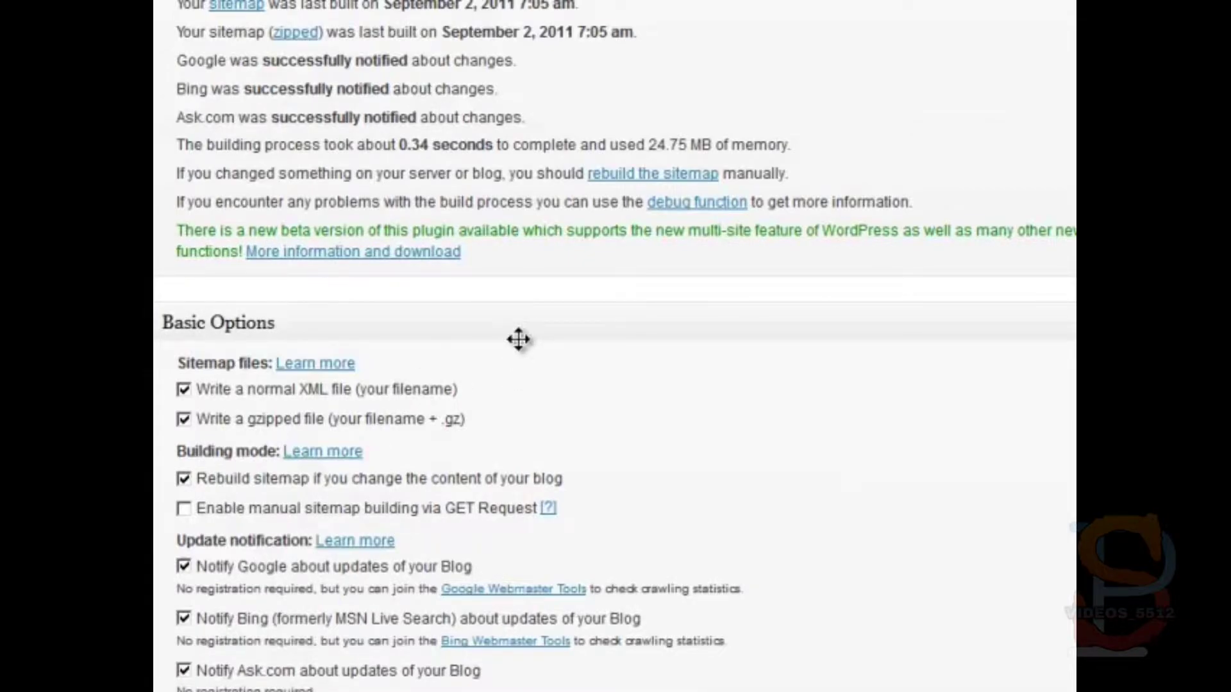
pyautogui.scroll(-6, 519, 339)
pyautogui.scroll(-14, 519, 339)
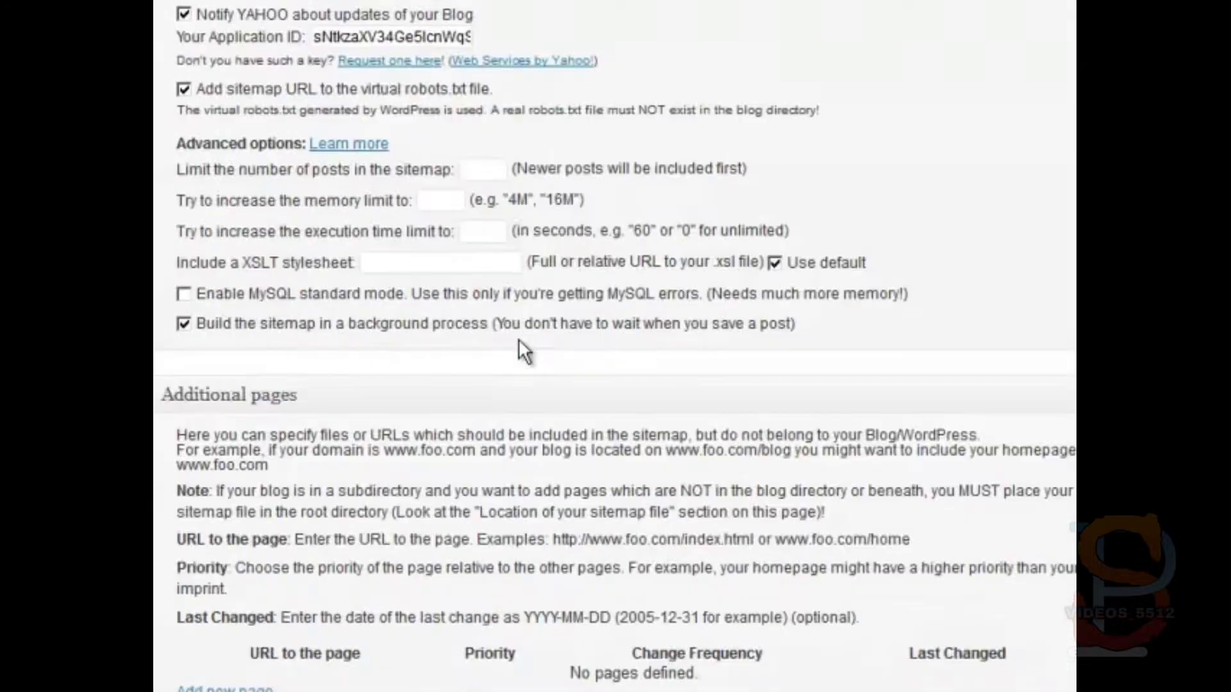
pyautogui.scroll(-20, 518, 339)
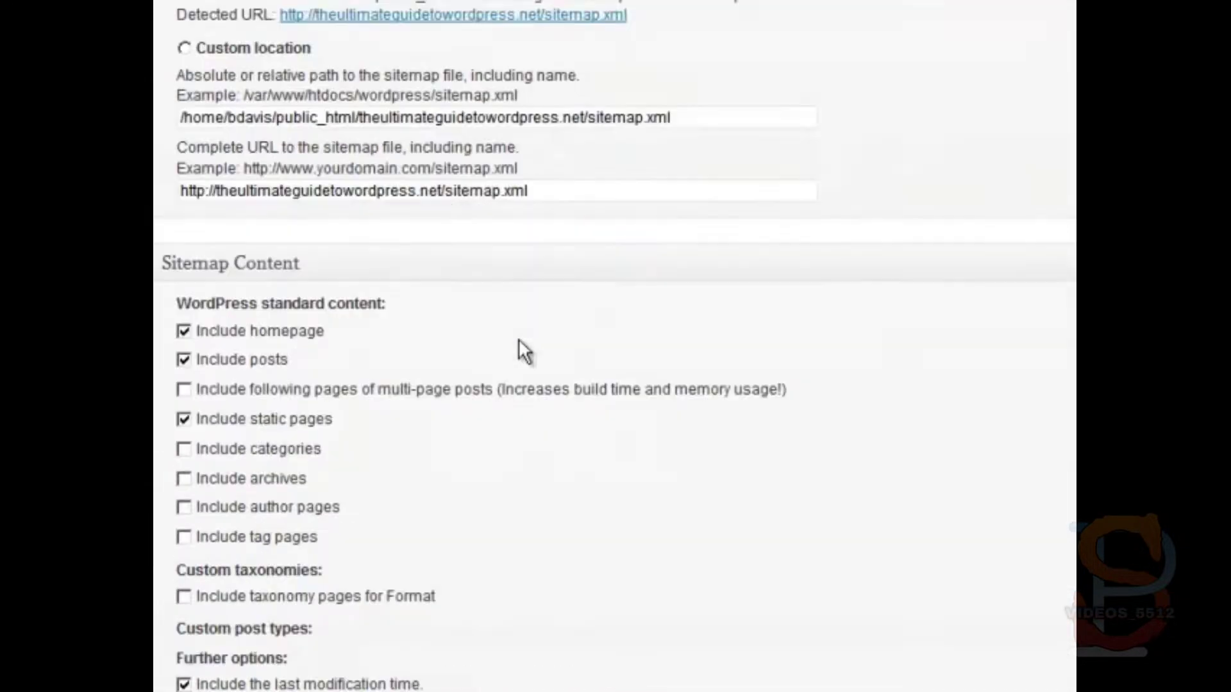
pyautogui.scroll(-2, 524, 351)
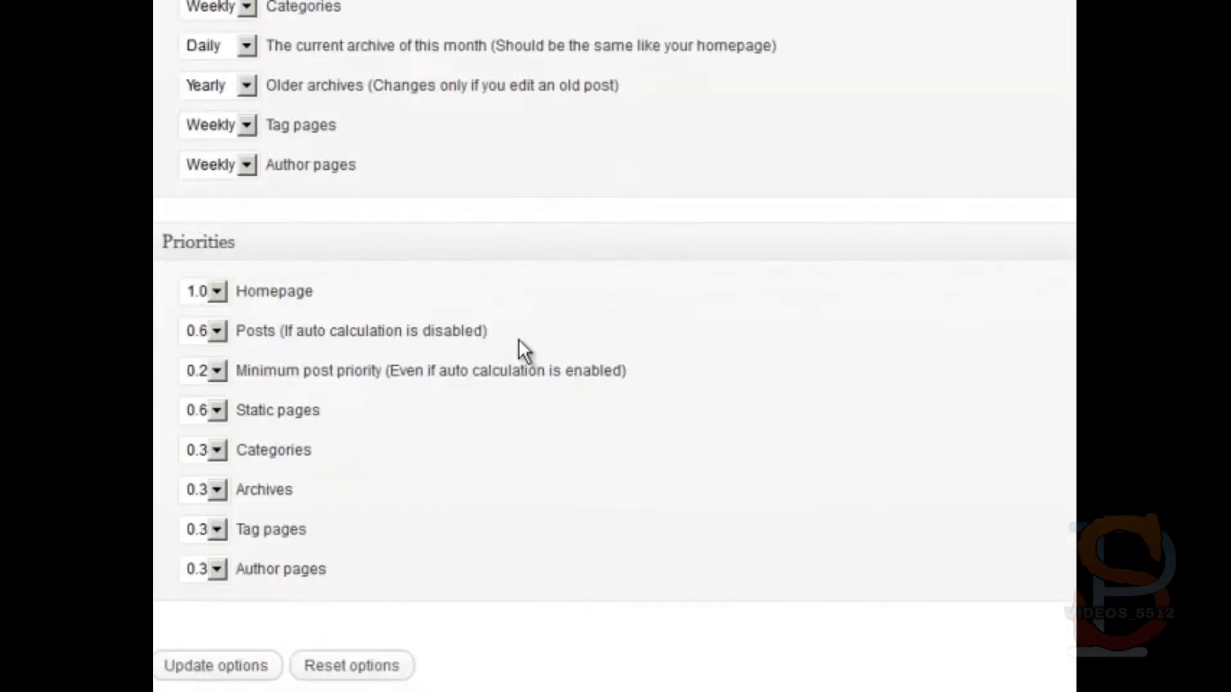
pyautogui.scroll(20, 518, 340)
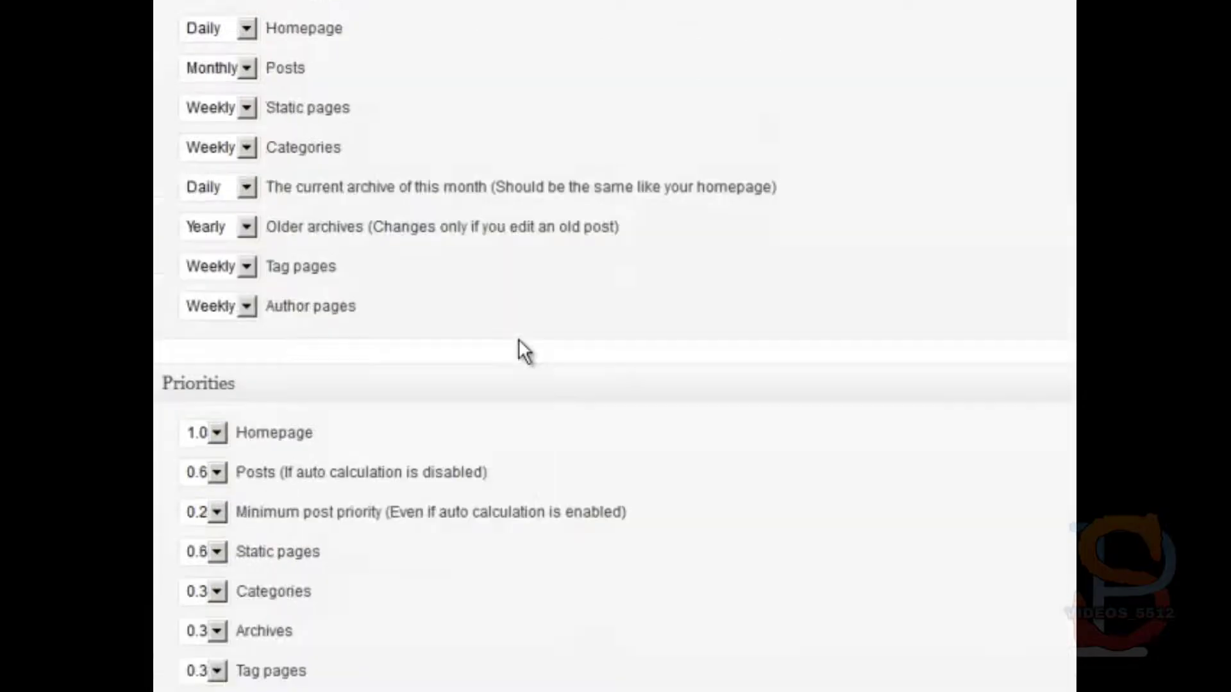
pyautogui.scroll(13, 518, 338)
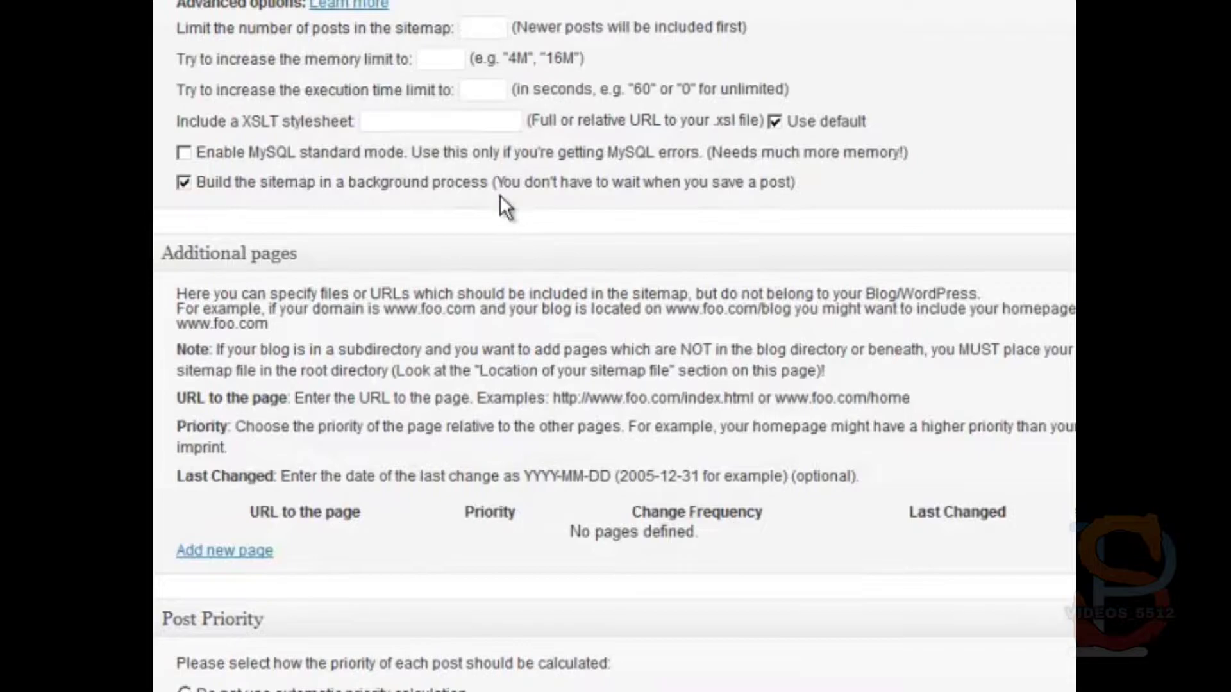
pyautogui.scroll(8, 499, 195)
pyautogui.scroll(4, 503, 205)
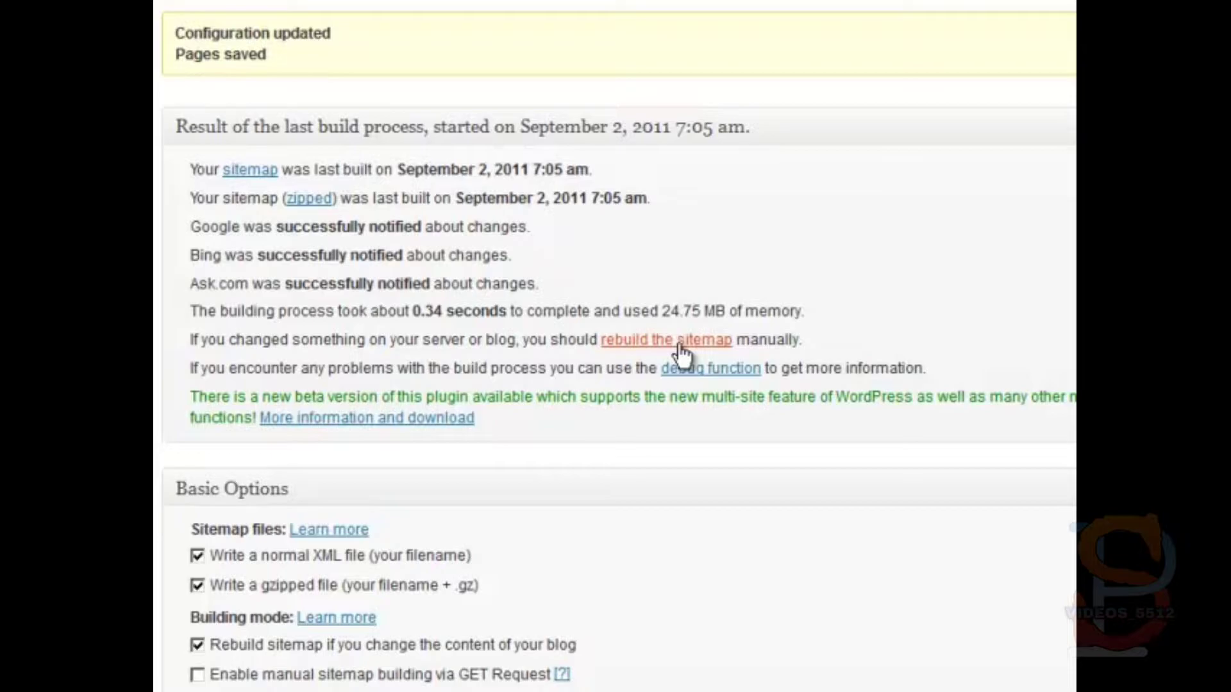
# - Rebuild the sitemap so Google, YAHOO, Bing and Ask.com are notified
pyautogui.click(681, 346)
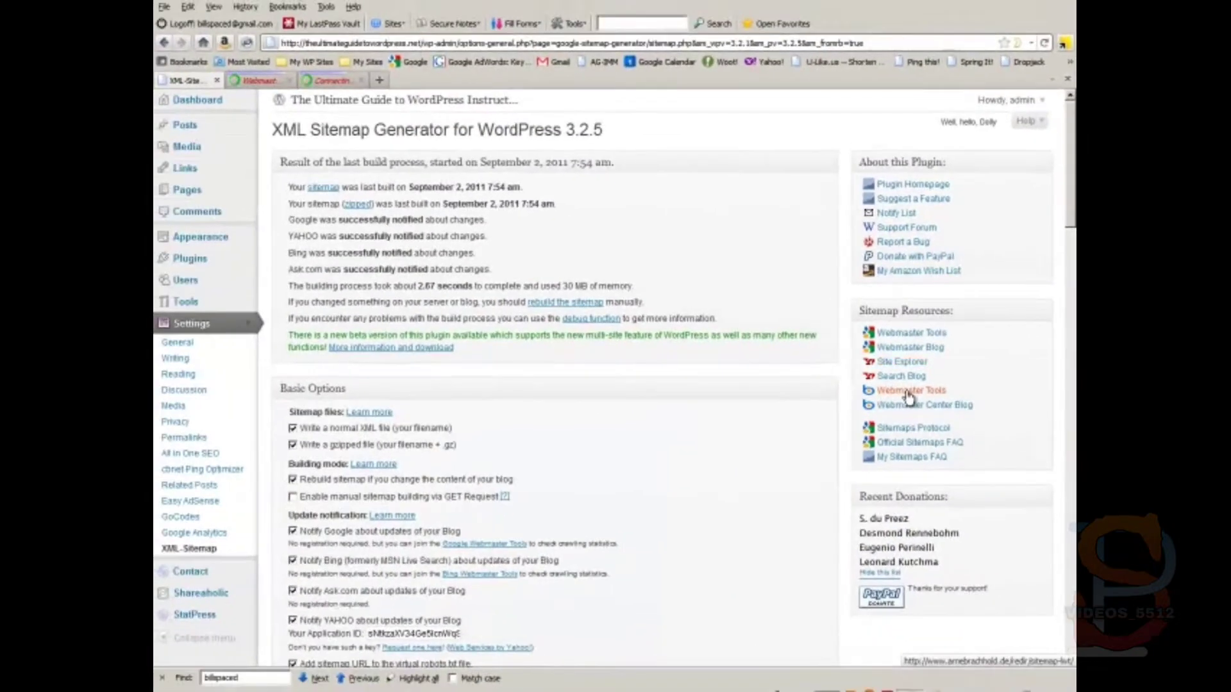
pyautogui.middleClick(907, 394)
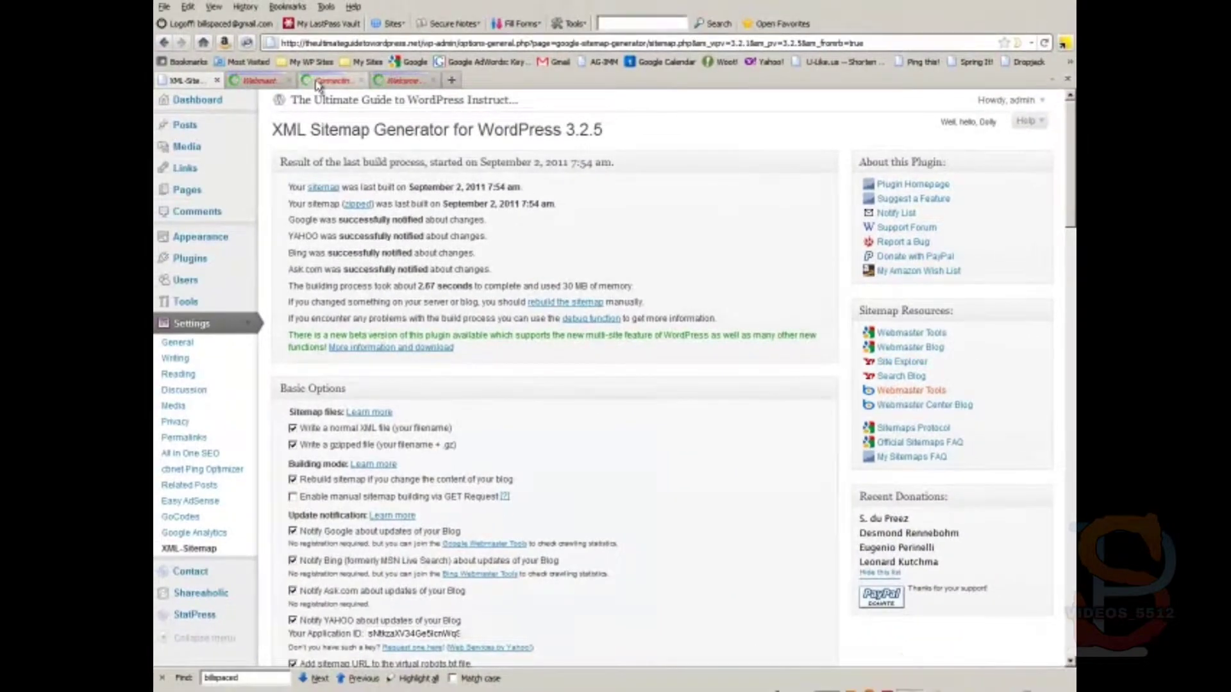
pyautogui.click(254, 81)
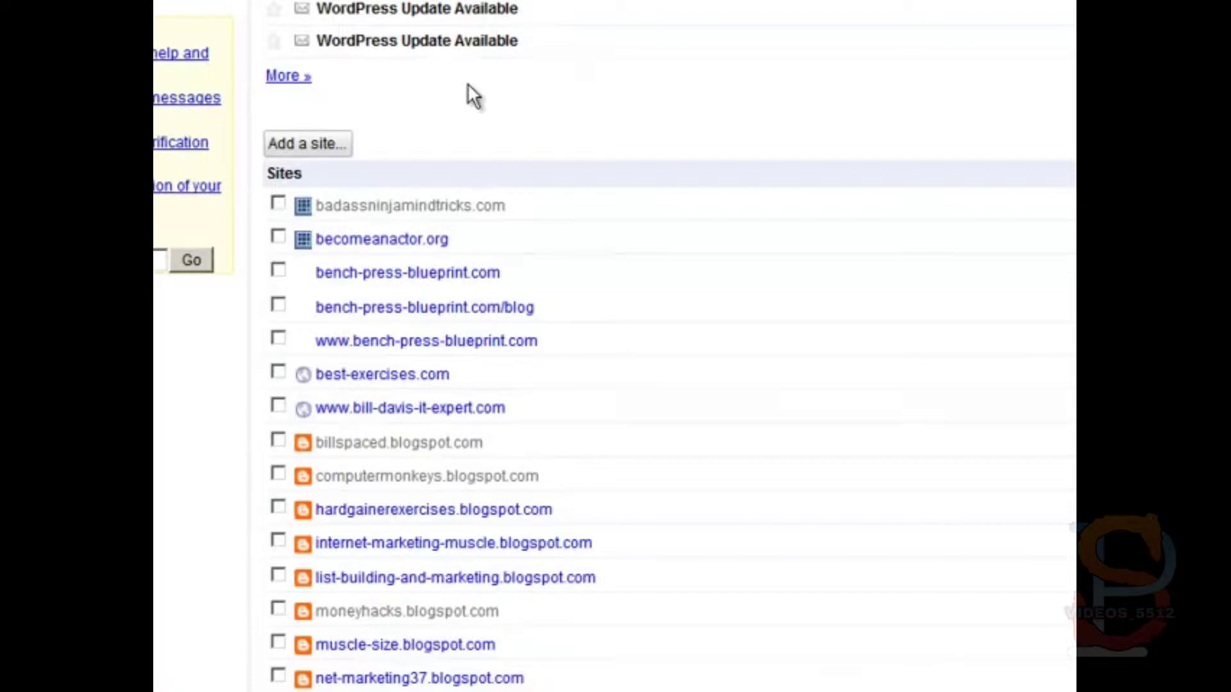
pyautogui.click(312, 146)
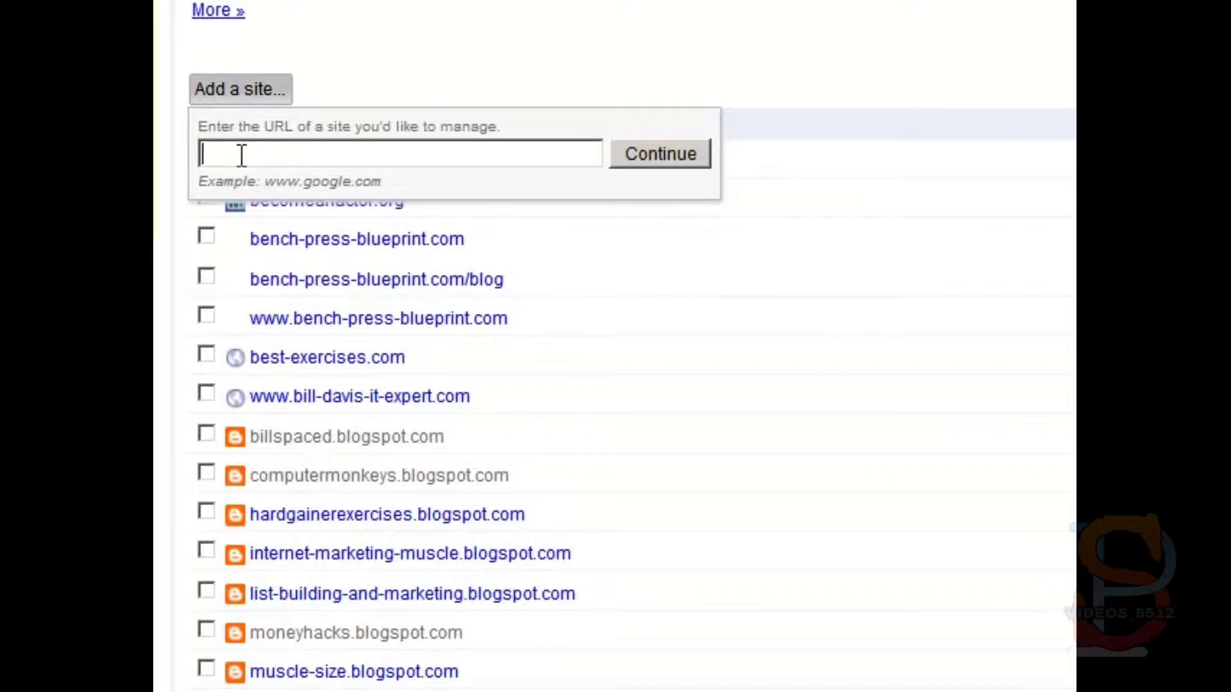
pyautogui.write('http://')
pyautogui.write('theulti')
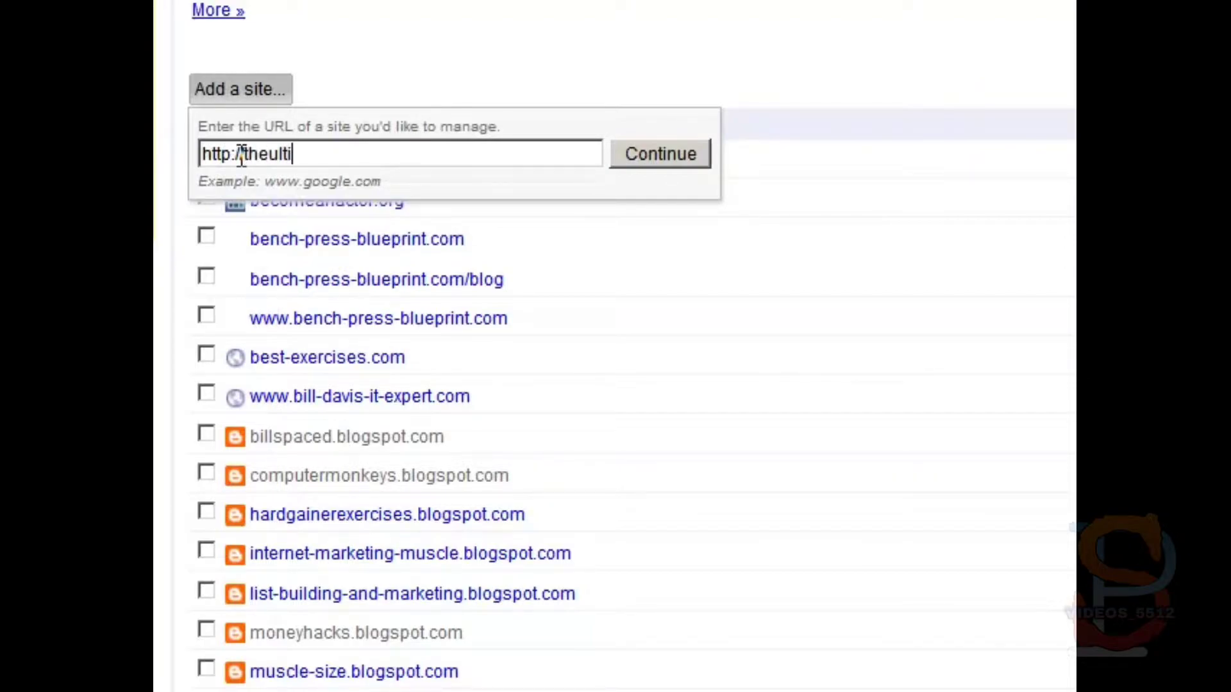
pyautogui.write('mateguidet')
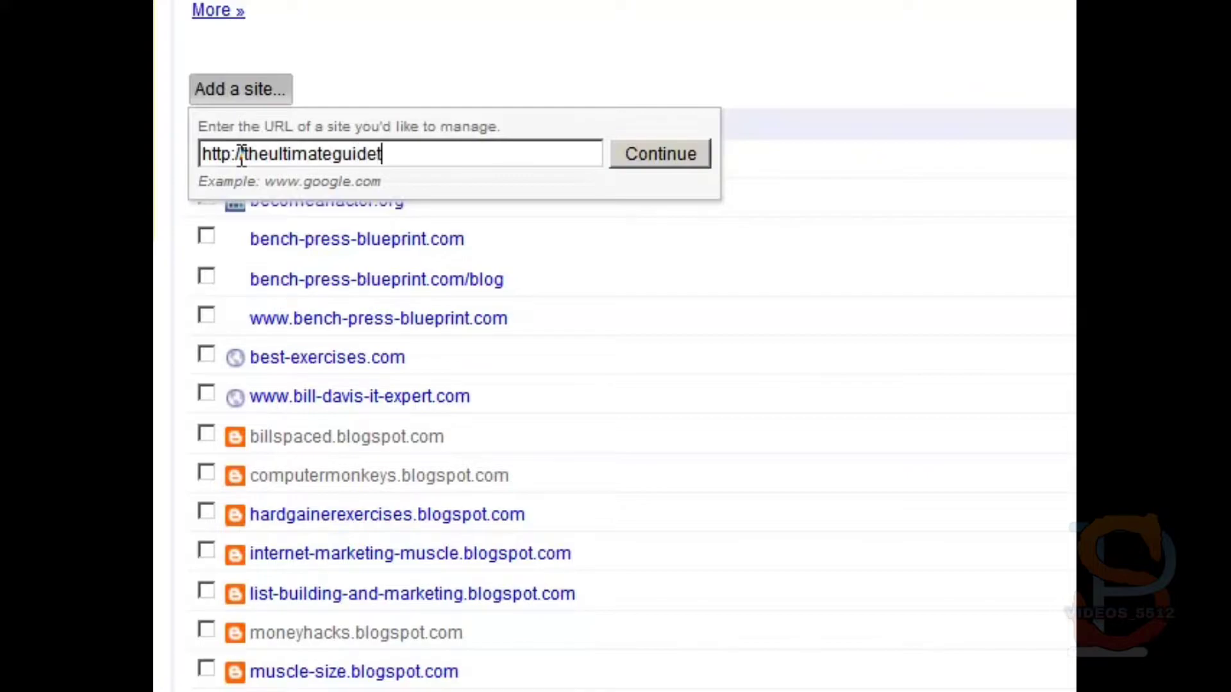
pyautogui.write('owordp')
pyautogui.press('BackSpace')
pyautogui.write('dpress.net')
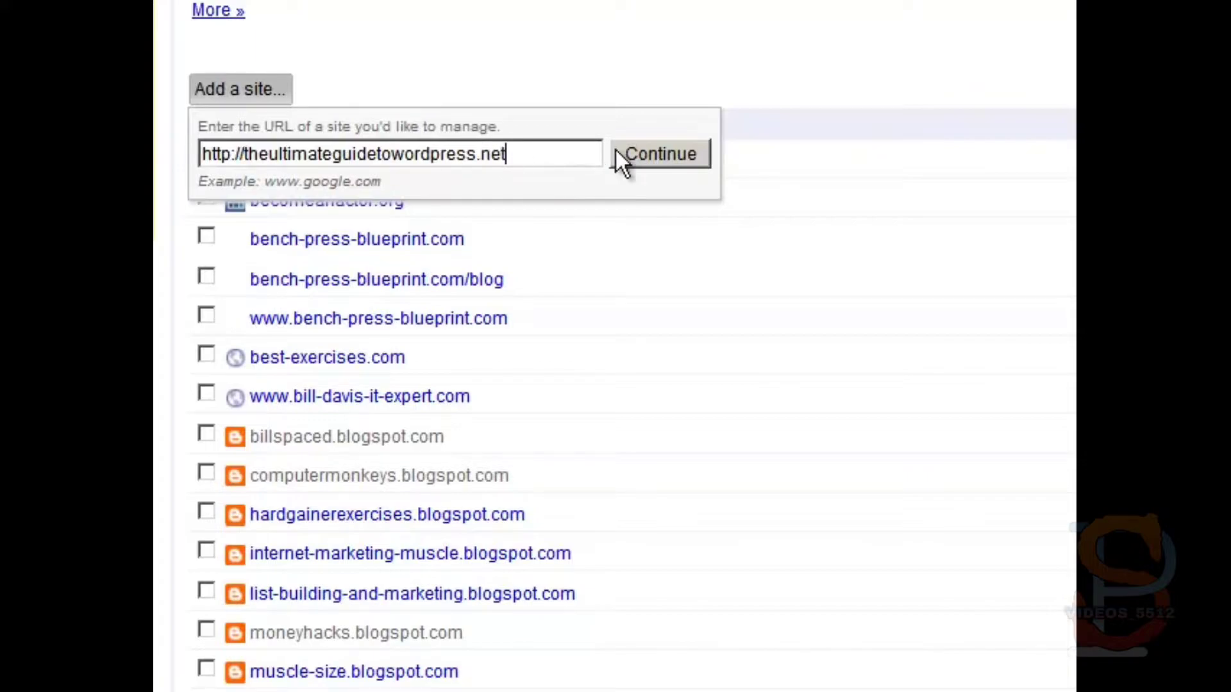
pyautogui.click(636, 164)
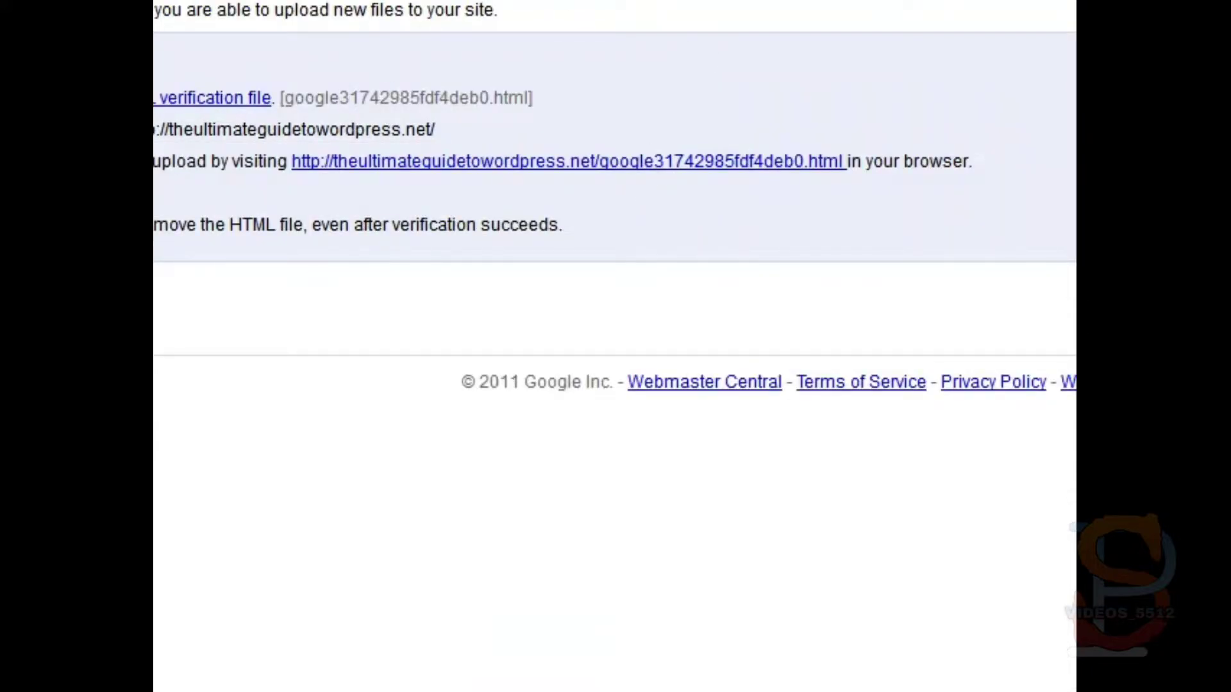
# - Save the verification file google31742985fdf4deb0.html and open its downloads folder
pyautogui.click(155, 105)
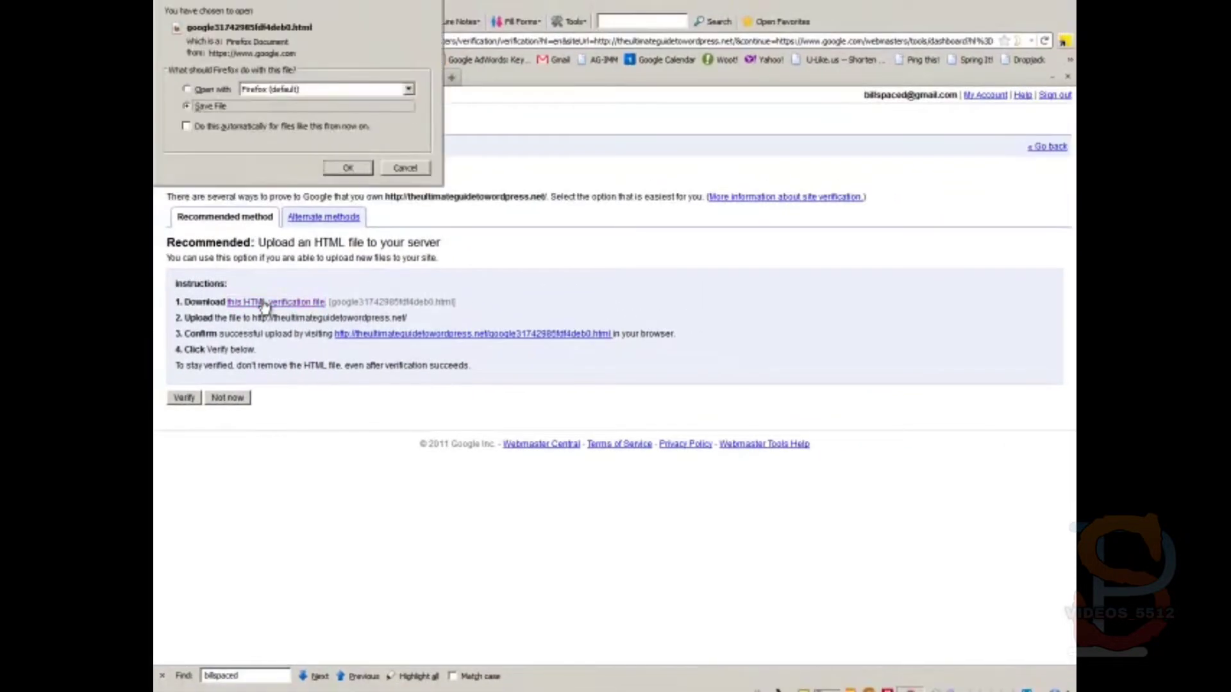
pyautogui.click(347, 168)
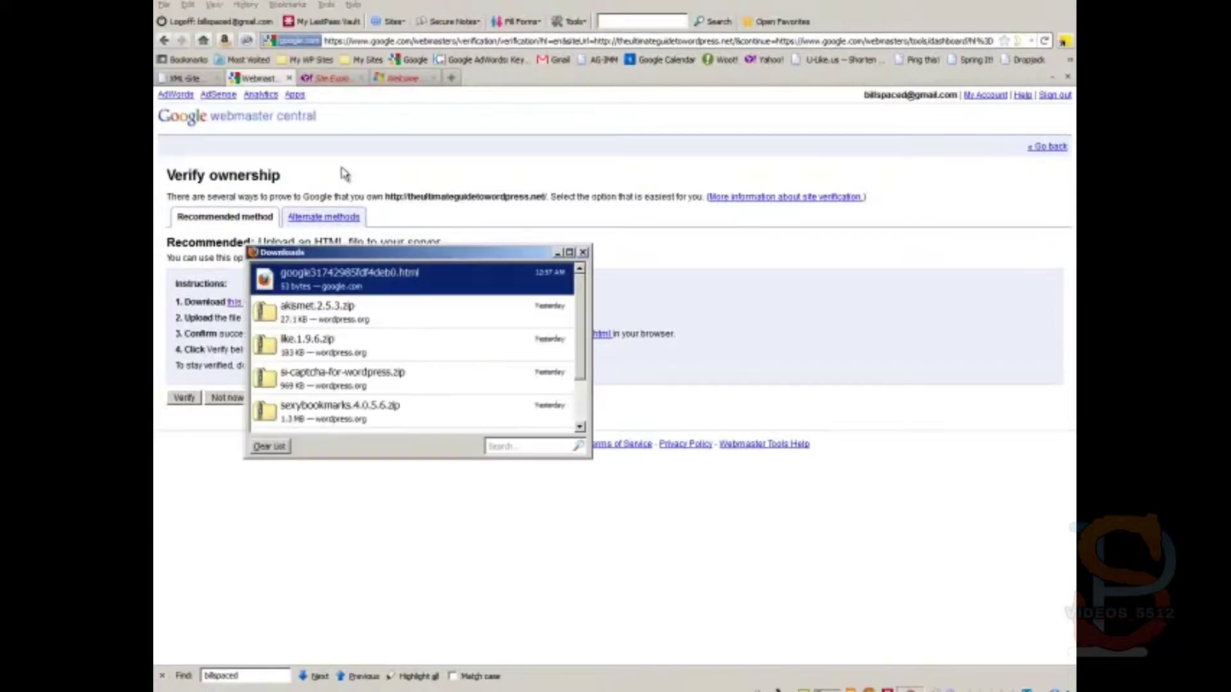
pyautogui.rightClick(410, 279)
pyautogui.click(439, 305)
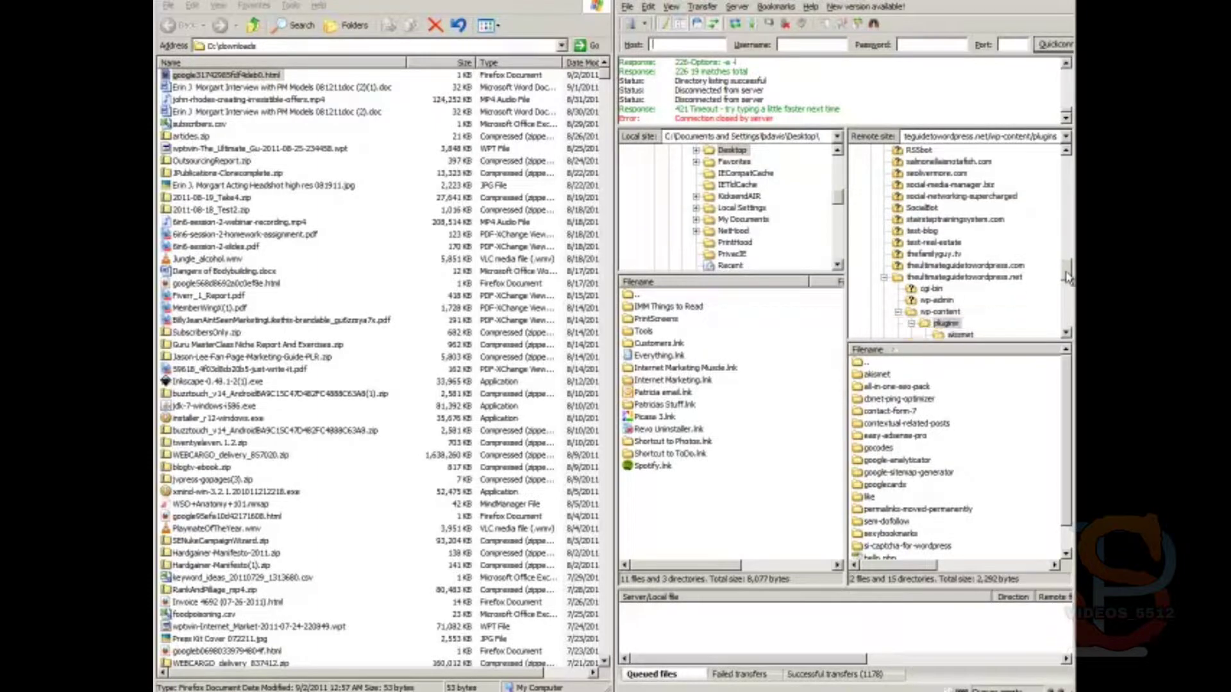
# - Change into the theultimateguidetowordpress.net root folder on the remote server
pyautogui.click(966, 279)
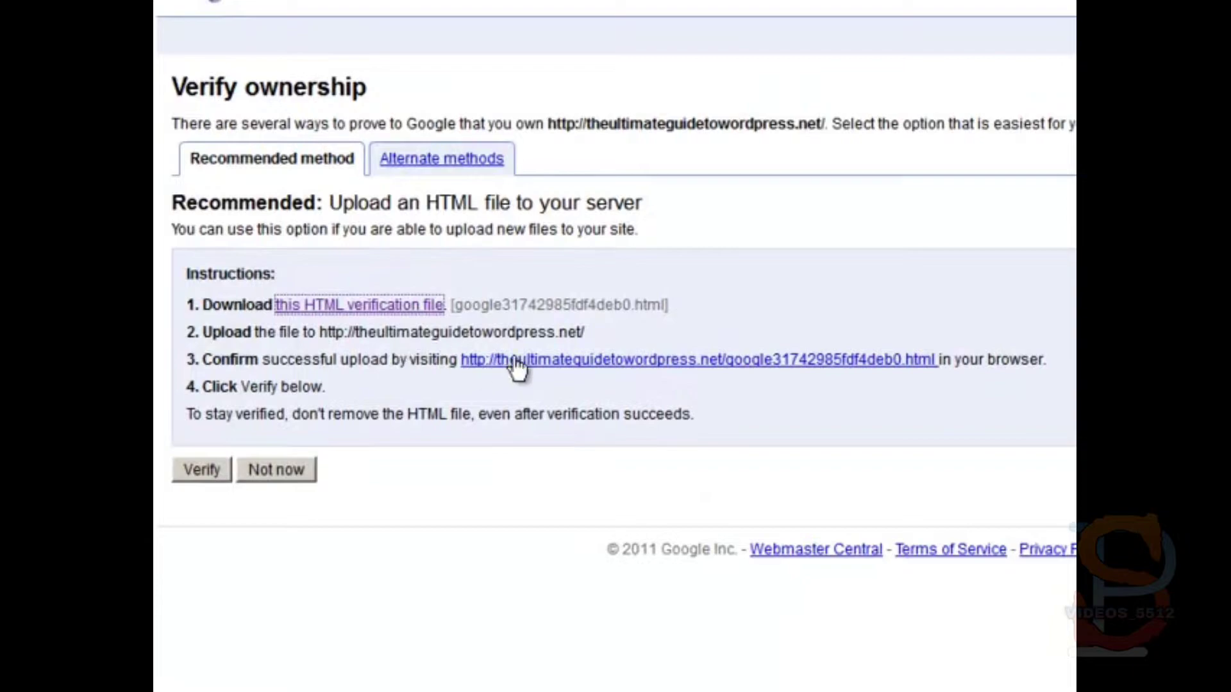
# - Check the verification file URL, verify ownership of theultimateguidetowordpress.net, and continue to its Dashboard
pyautogui.click(542, 361)
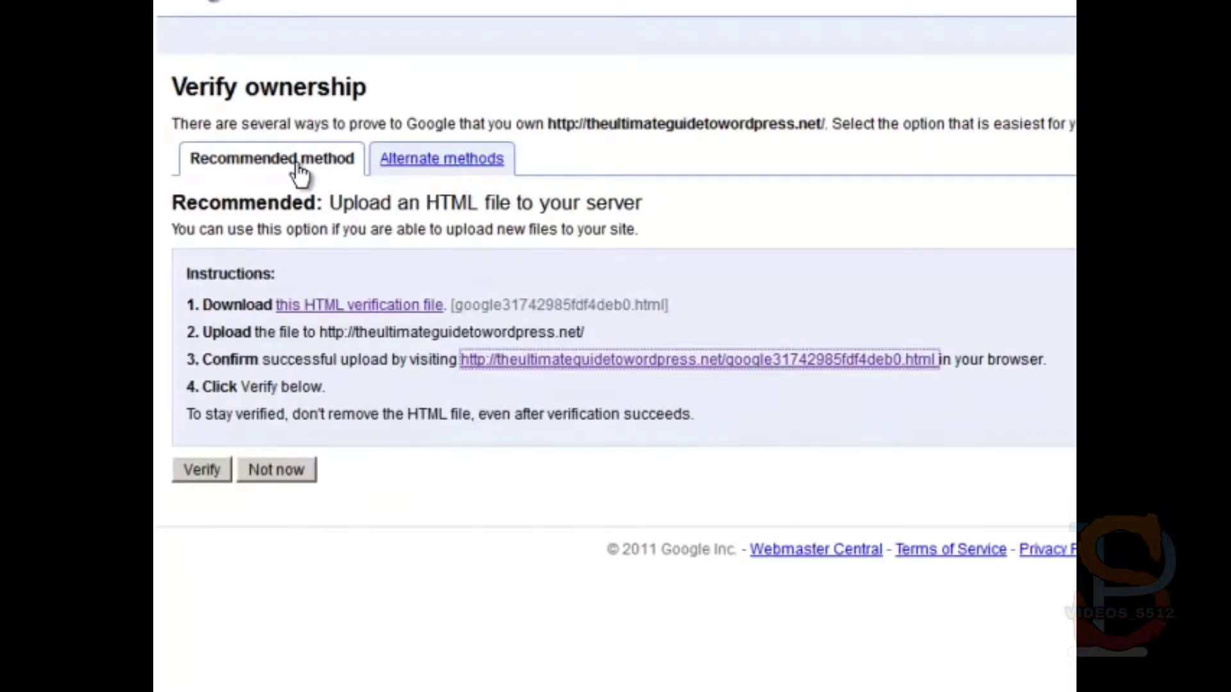
pyautogui.click(203, 474)
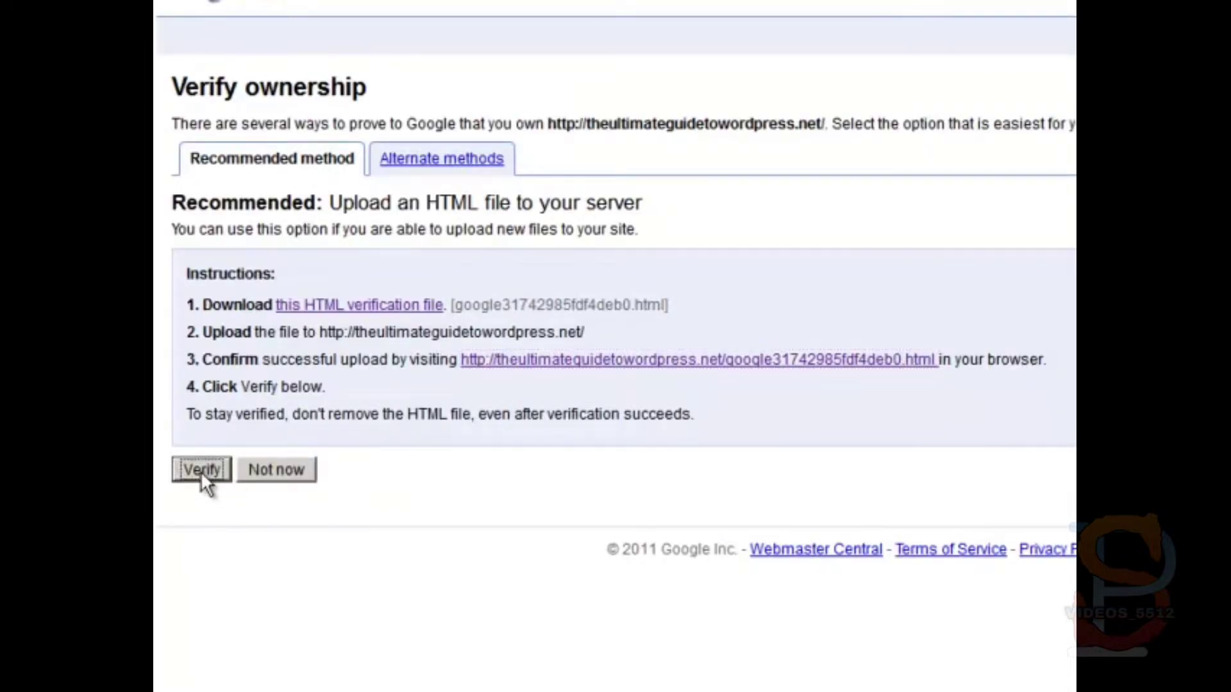
pyautogui.click(270, 161)
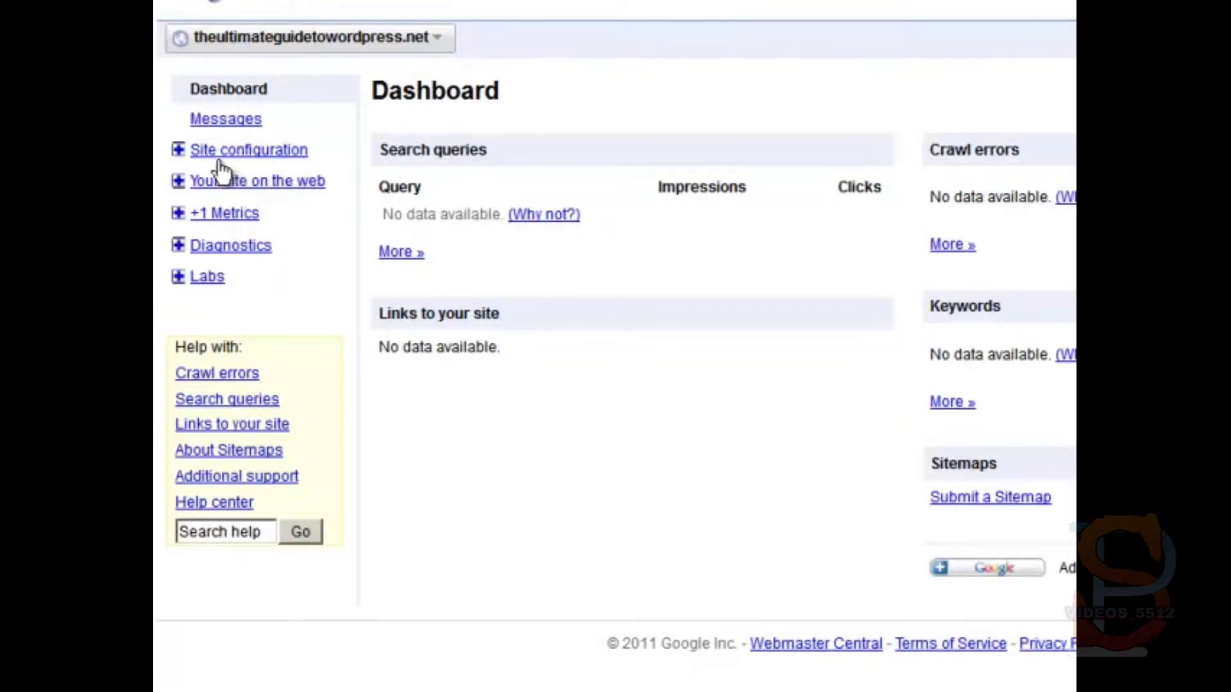
# - Open Submit a Sitemap under Site configuration > Sitemaps, then return to the WordPress XML-Sitemap tab
pyautogui.click(178, 151)
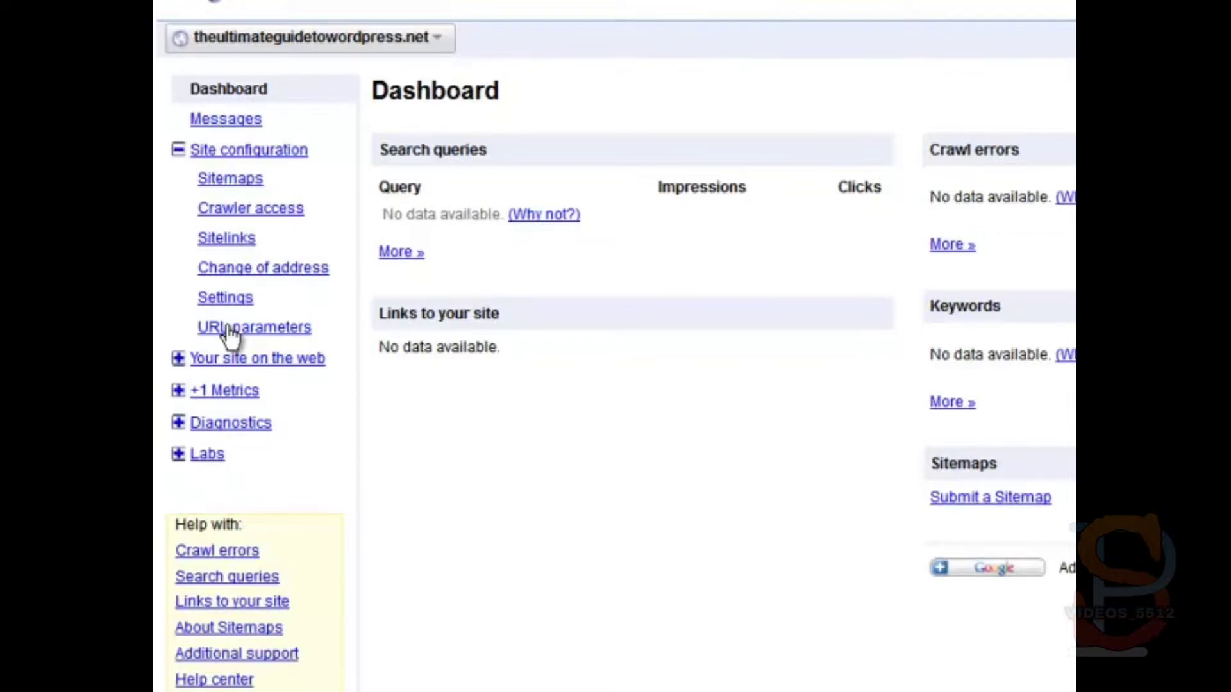
pyautogui.click(235, 183)
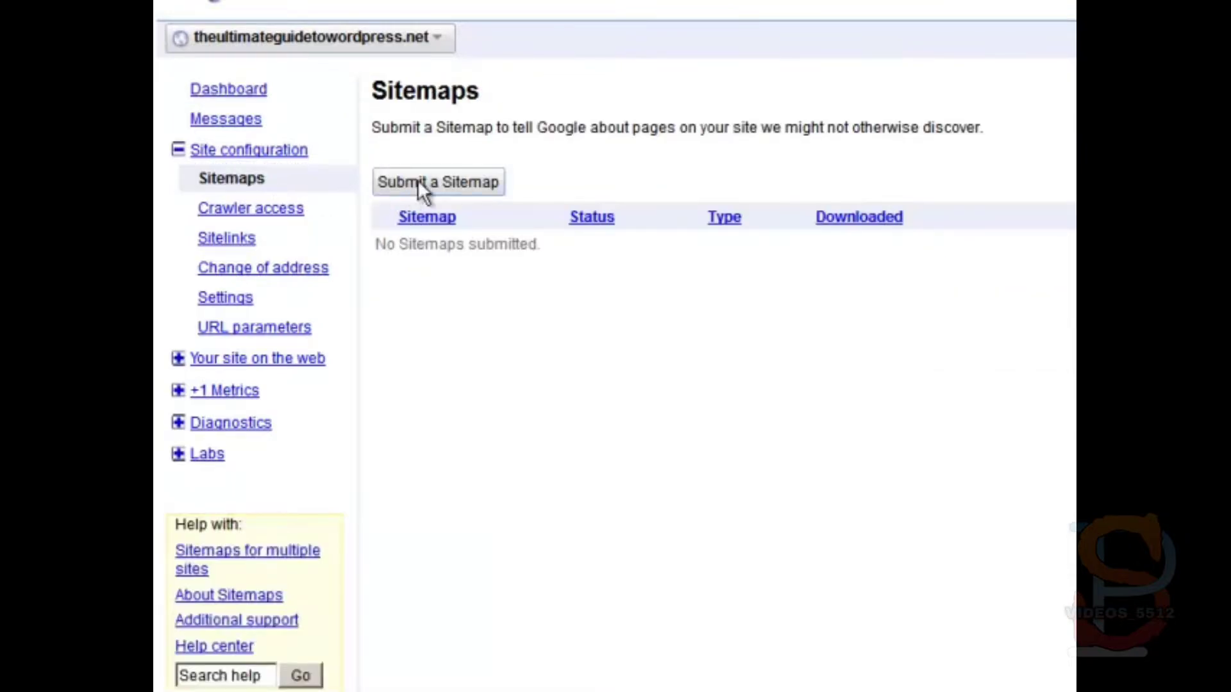
pyautogui.click(428, 184)
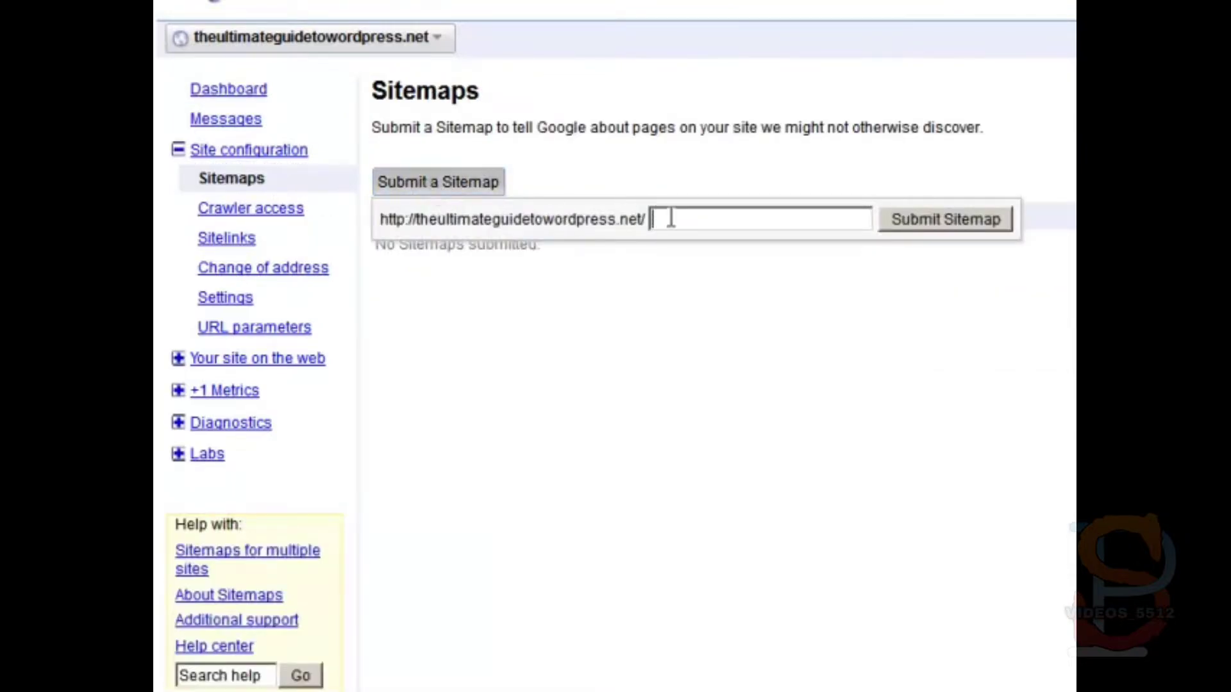
pyautogui.click(375, 2)
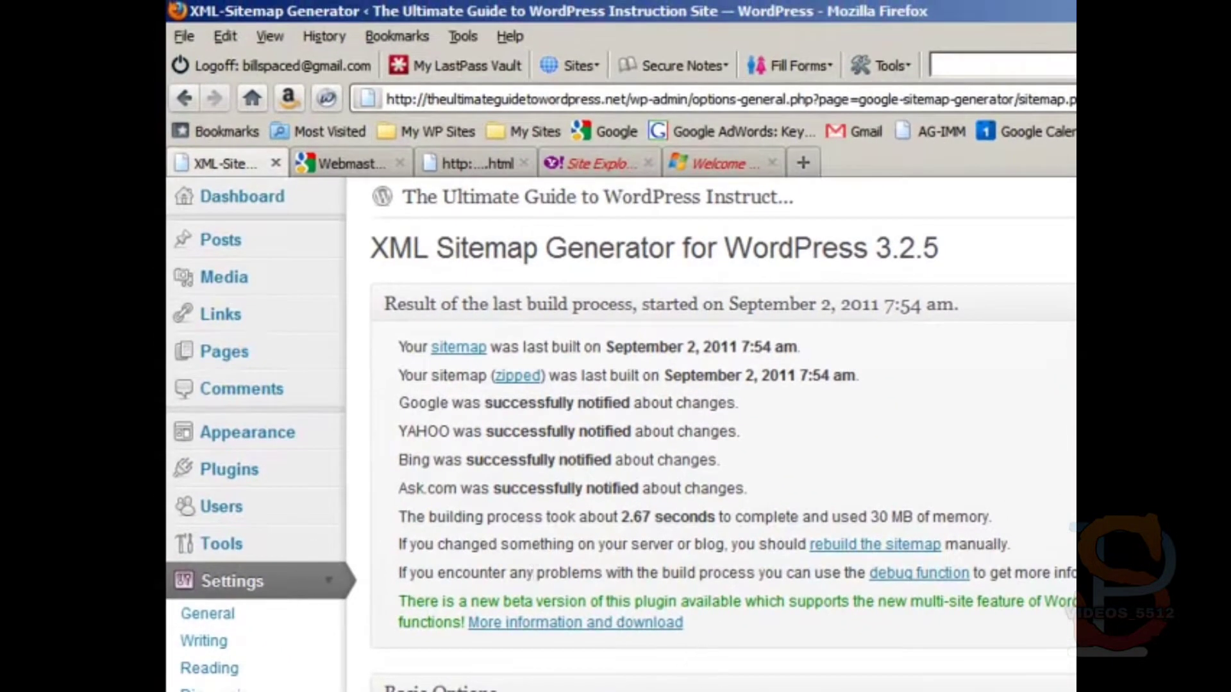
# - Scroll down through the XML-Sitemap Generator settings page to review its options
pyautogui.scroll(-10, 621, 434)
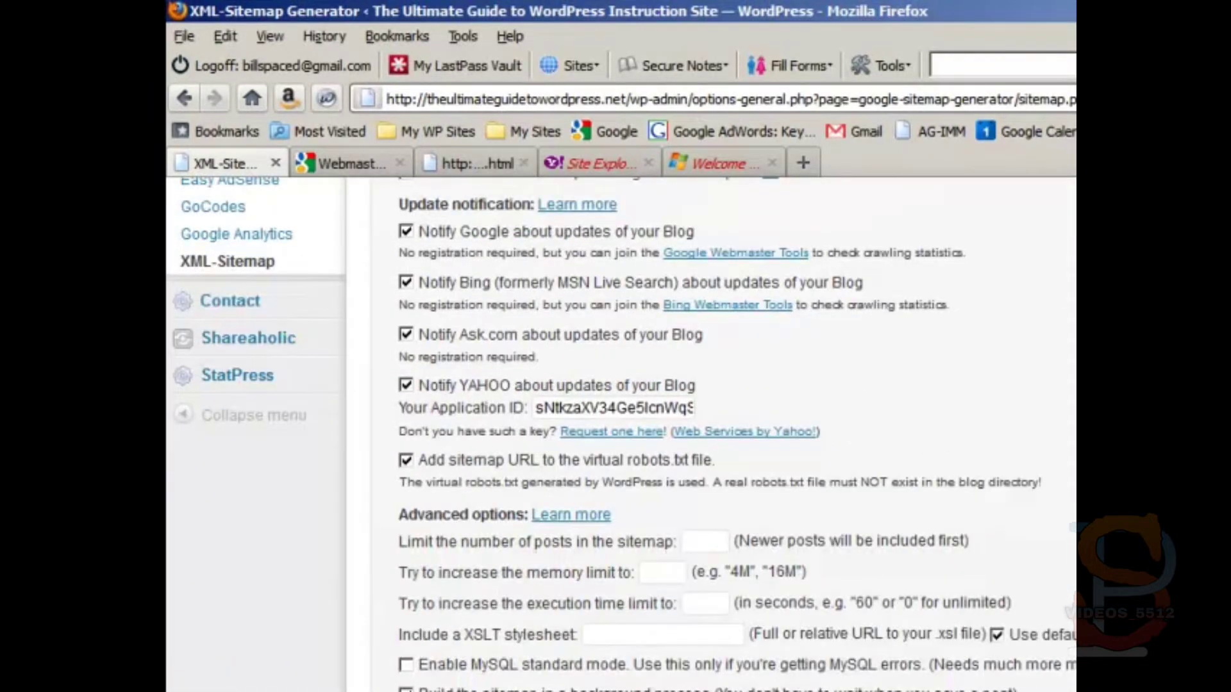
pyautogui.scroll(-5, 716, 434)
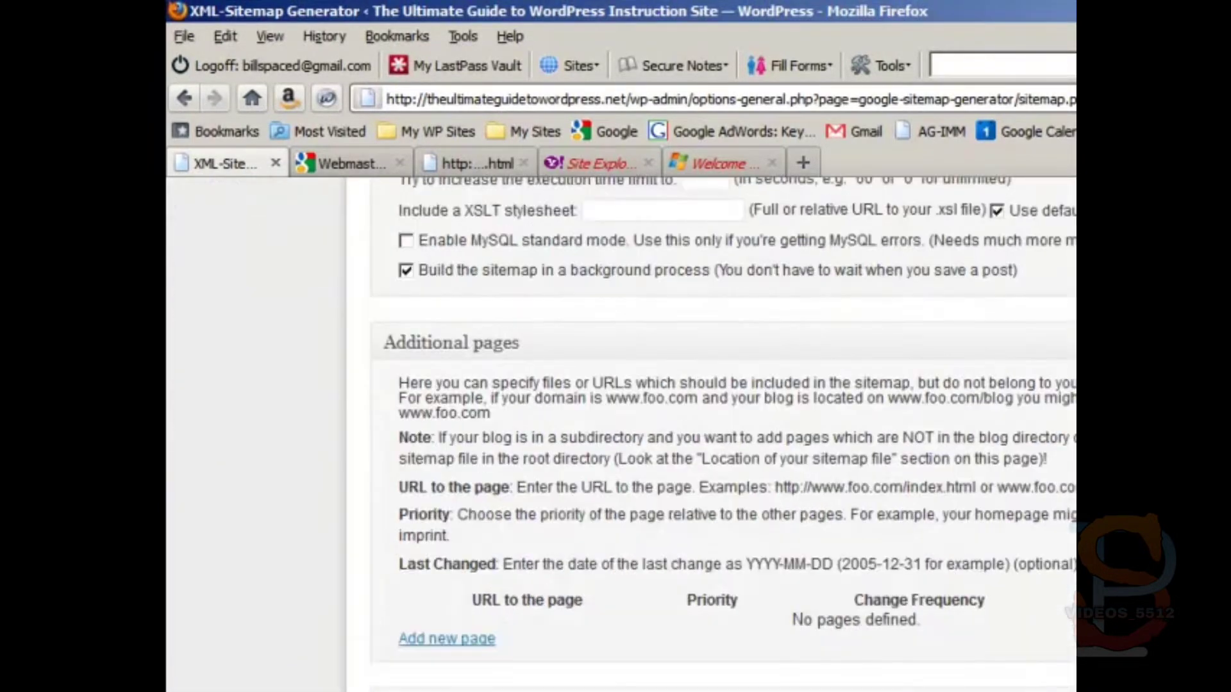
pyautogui.scroll(-4, 717, 435)
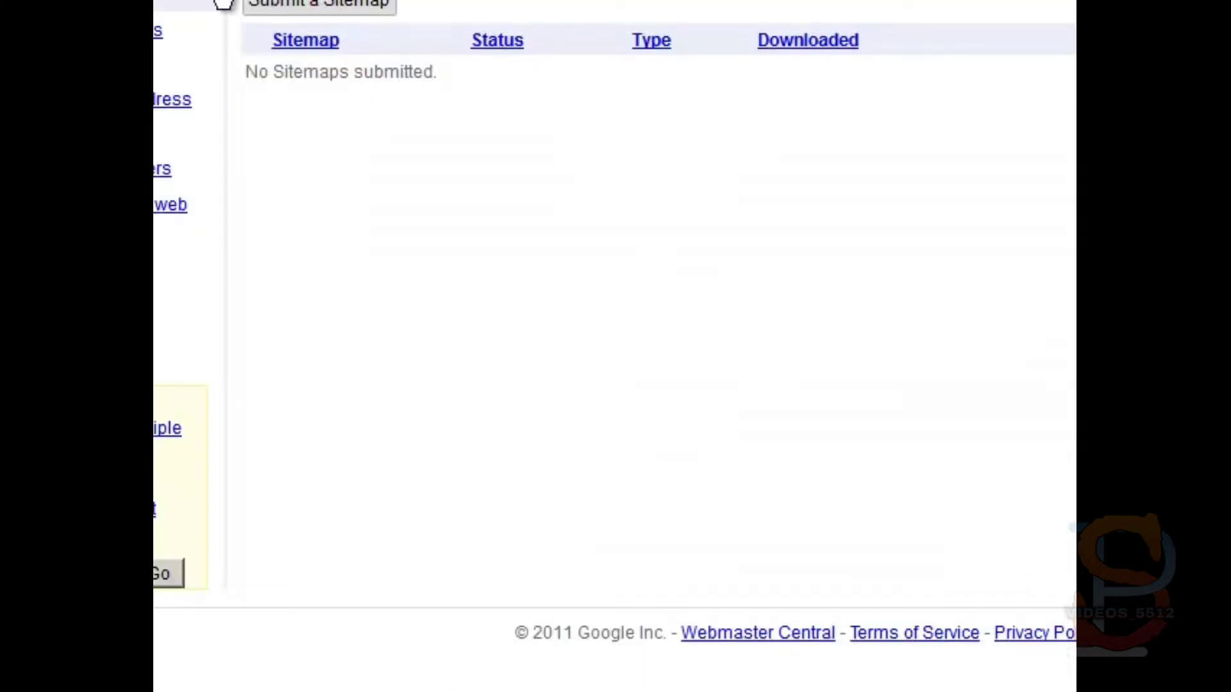
# - Submit sitemap.xml as a new sitemap in Google Webmaster Tools by pasting its address
pyautogui.click(306, 71)
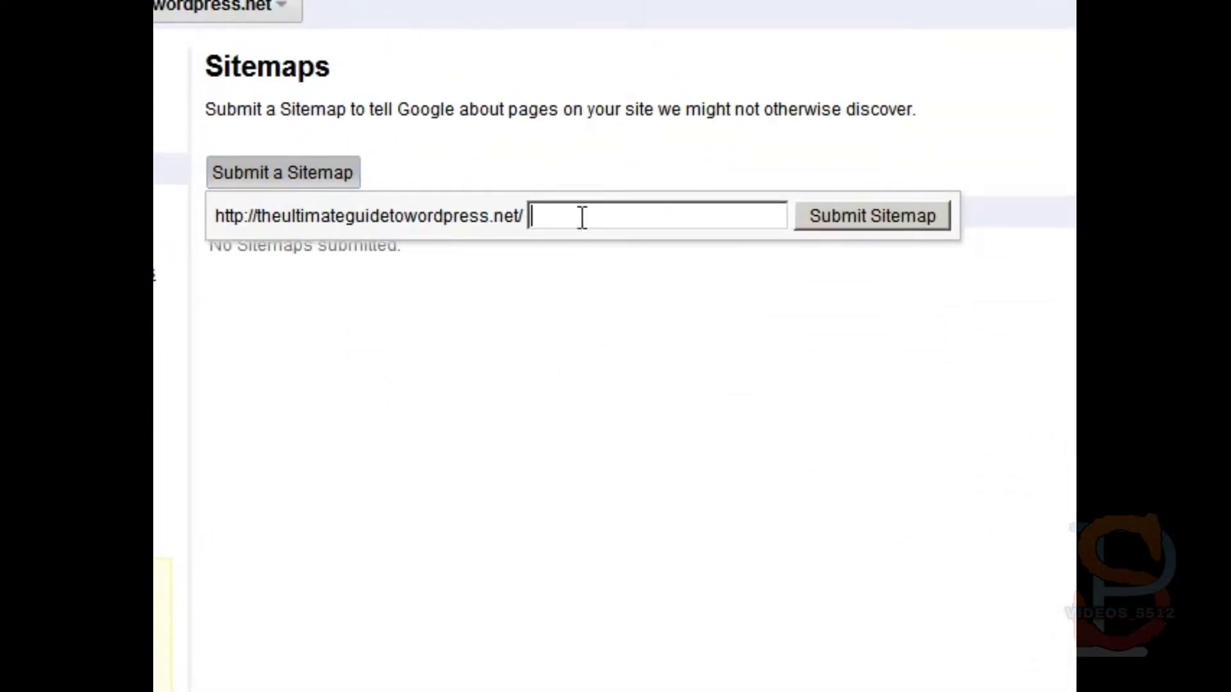
pyautogui.write('sitemap.xml')
pyautogui.click(874, 214)
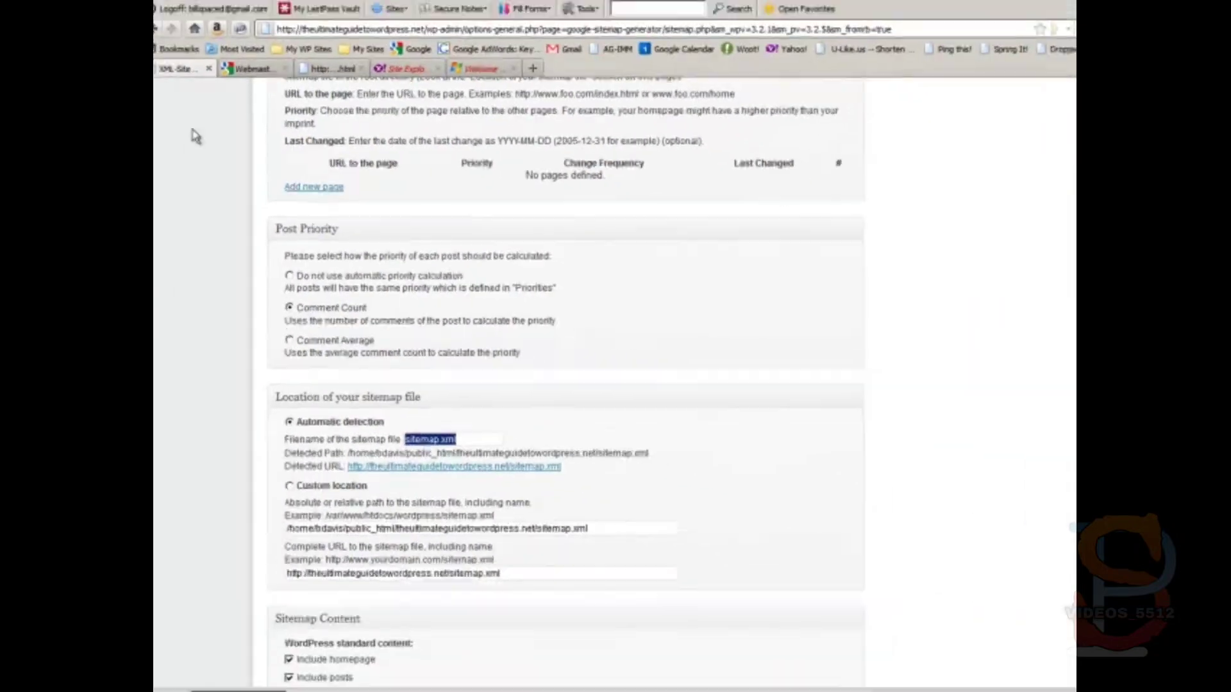
# - Look over the WordPress Dashboard, the Posts list and the All Pages list
pyautogui.scroll(10, 232, 224)
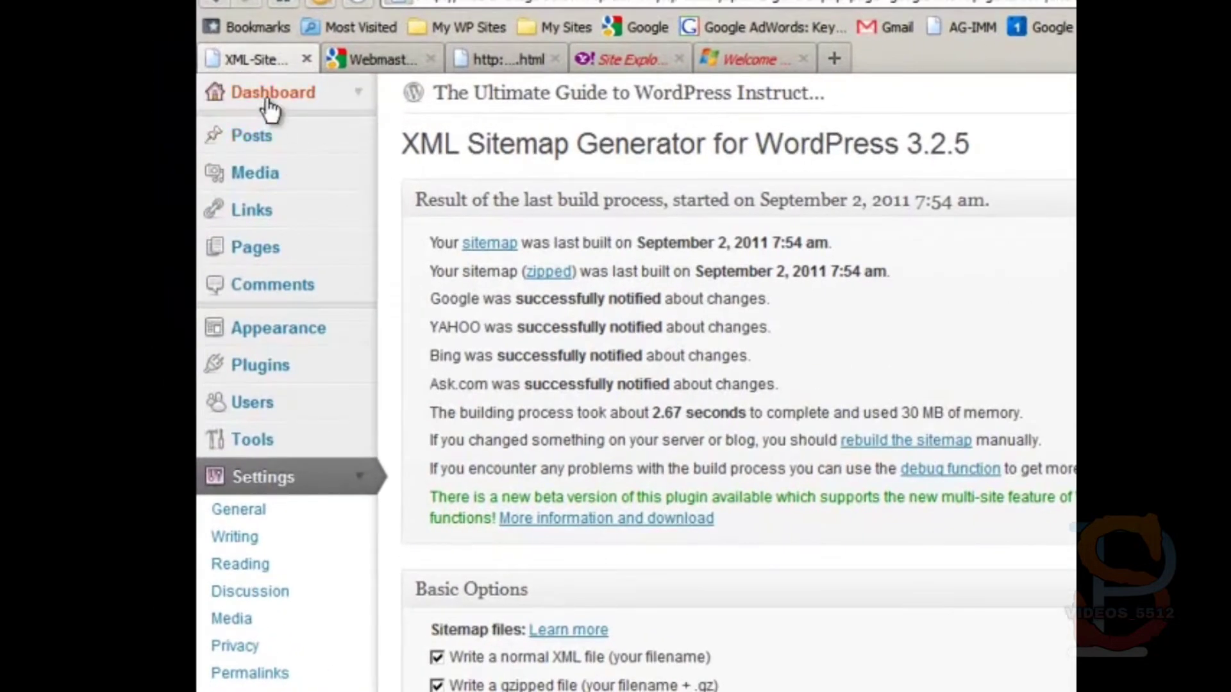
pyautogui.click(196, 103)
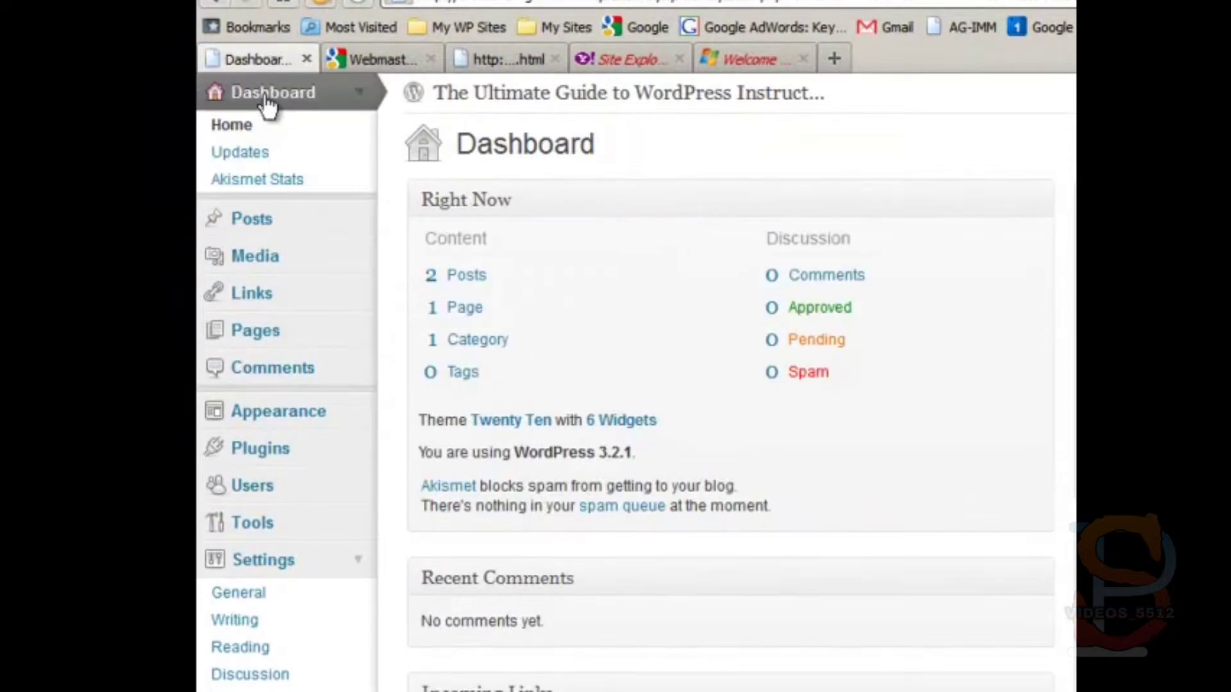
pyautogui.click(247, 237)
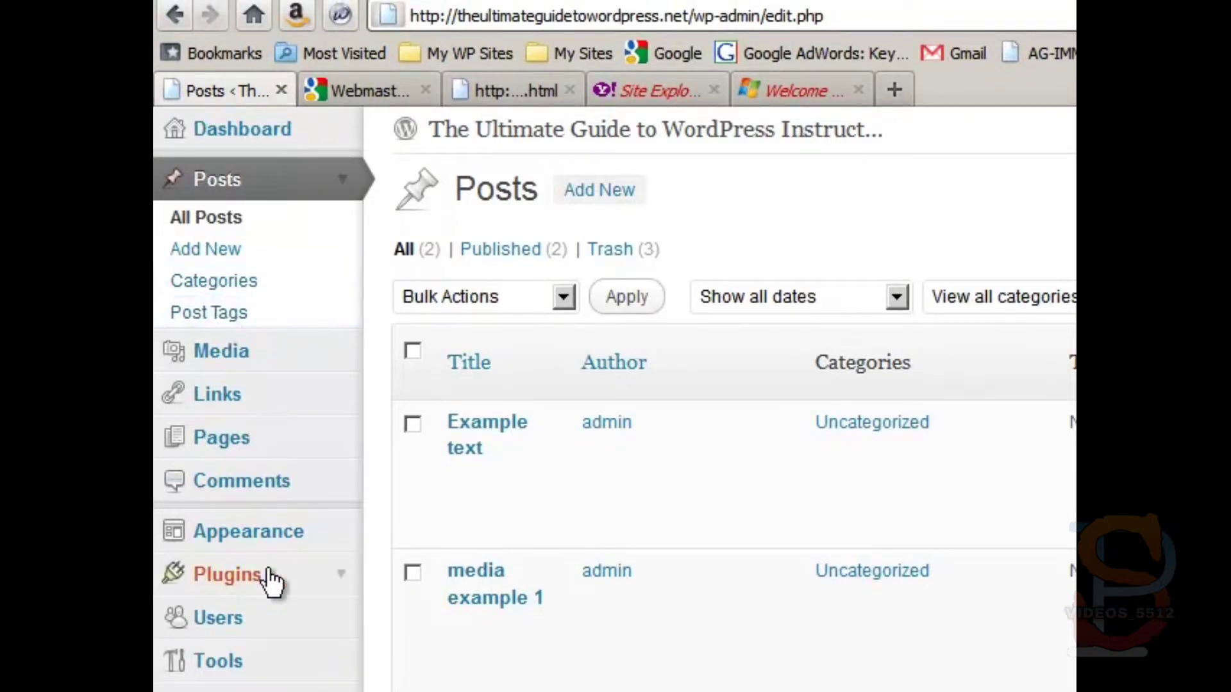
pyautogui.click(351, 443)
pyautogui.click(241, 492)
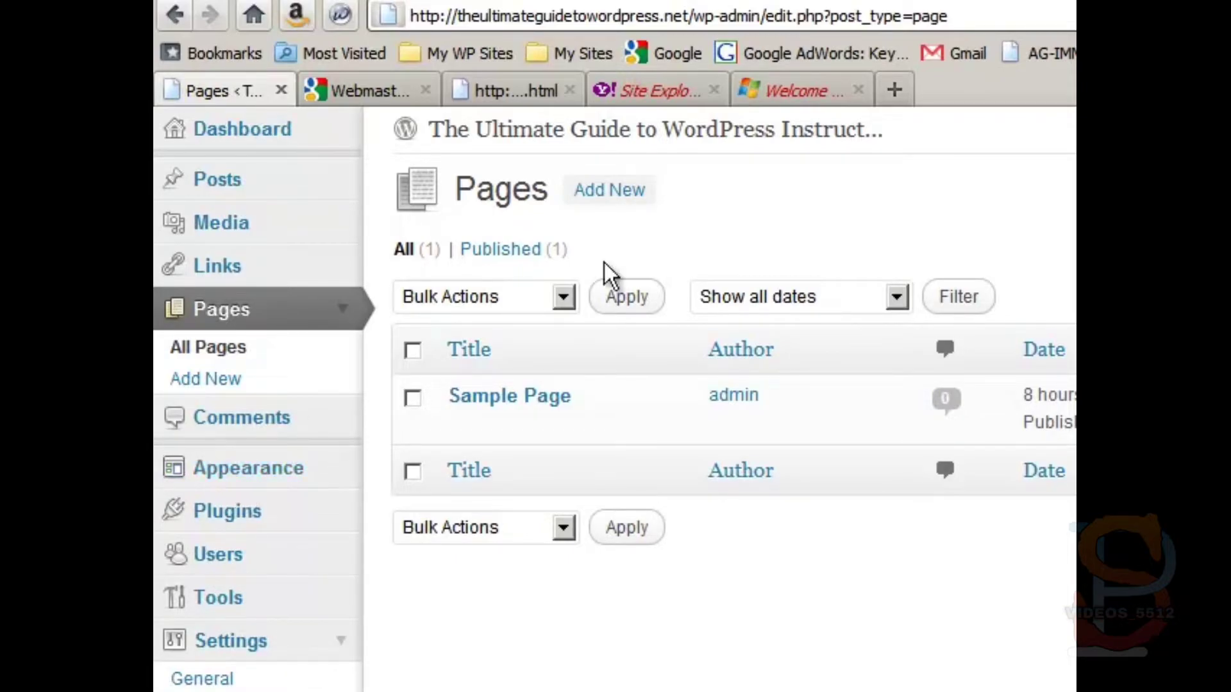
# - Close the verification file tab and add theultimateguidetowordpress.net to Yahoo's My Sites
pyautogui.click(486, 88)
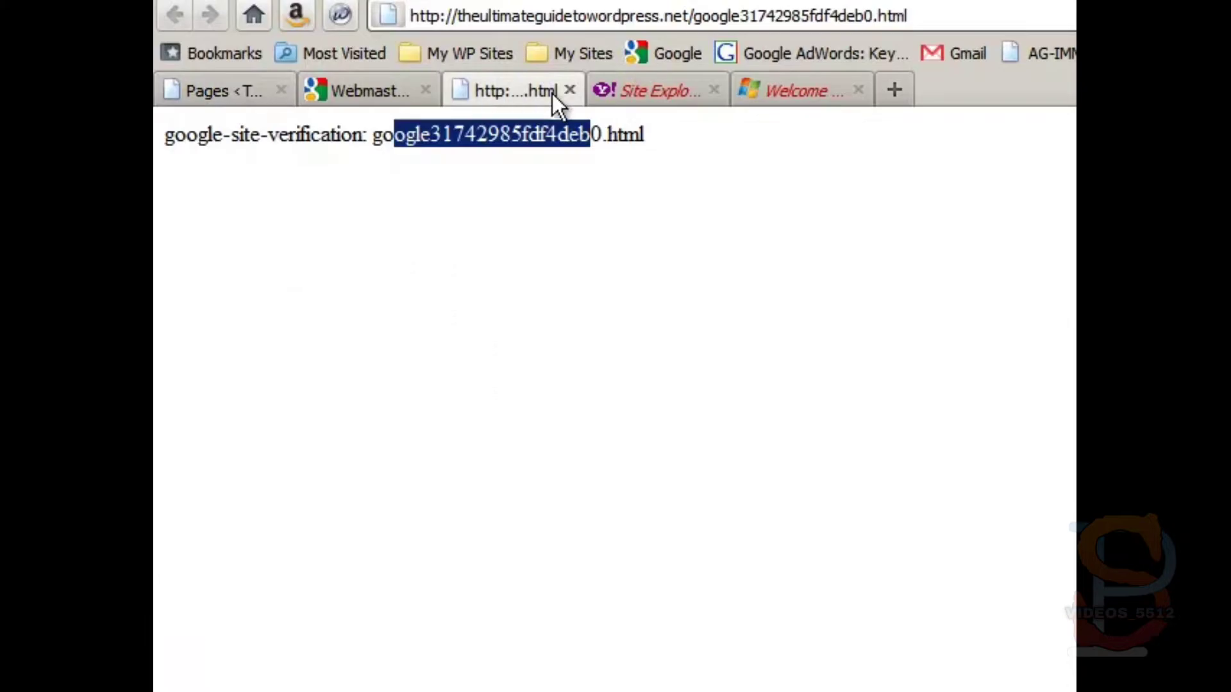
pyautogui.click(570, 92)
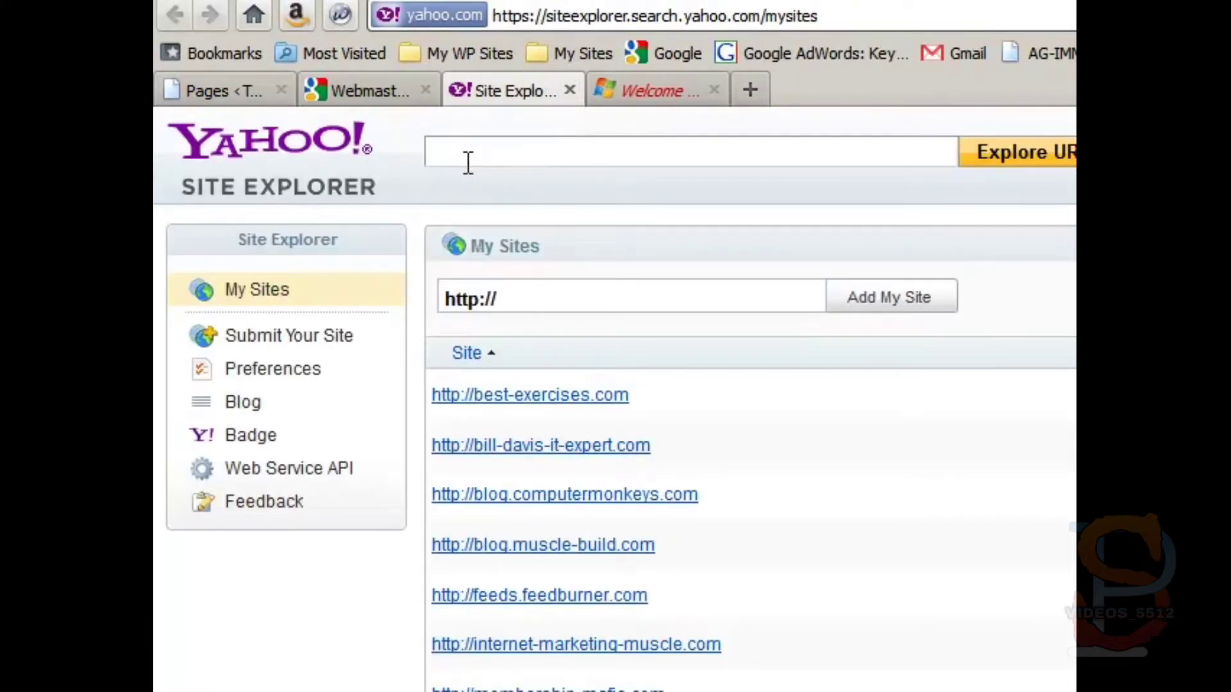
pyautogui.click(529, 297)
pyautogui.write('the')
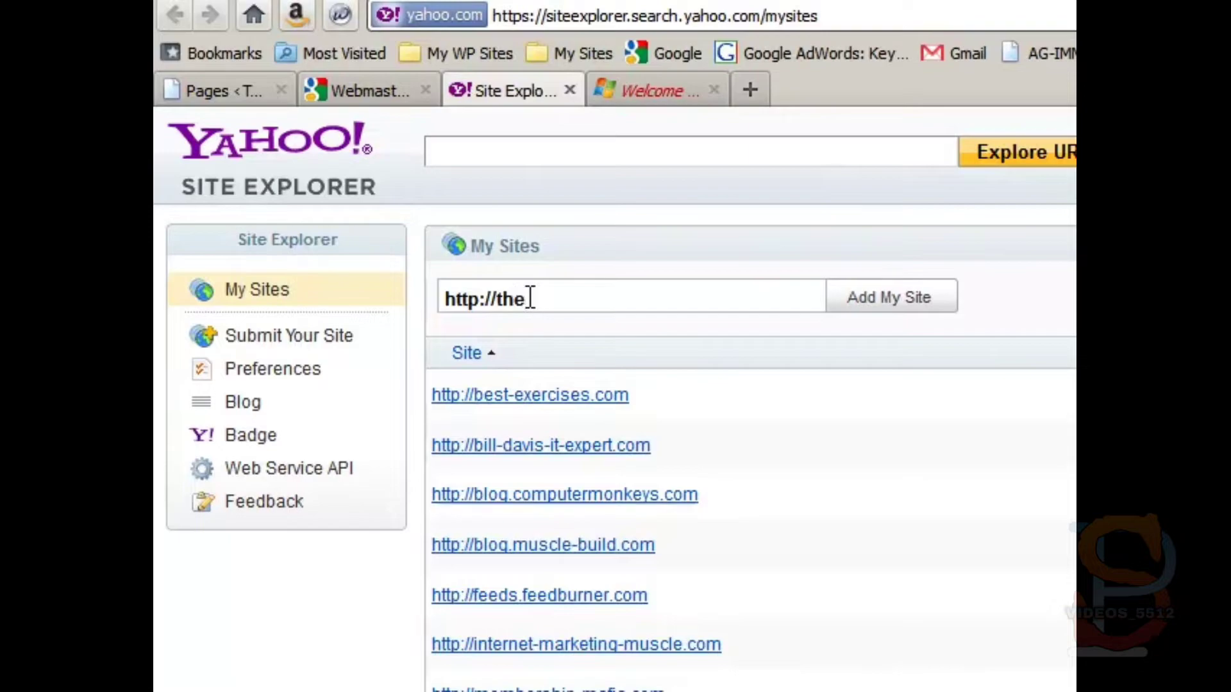
pyautogui.write('ultimateguid')
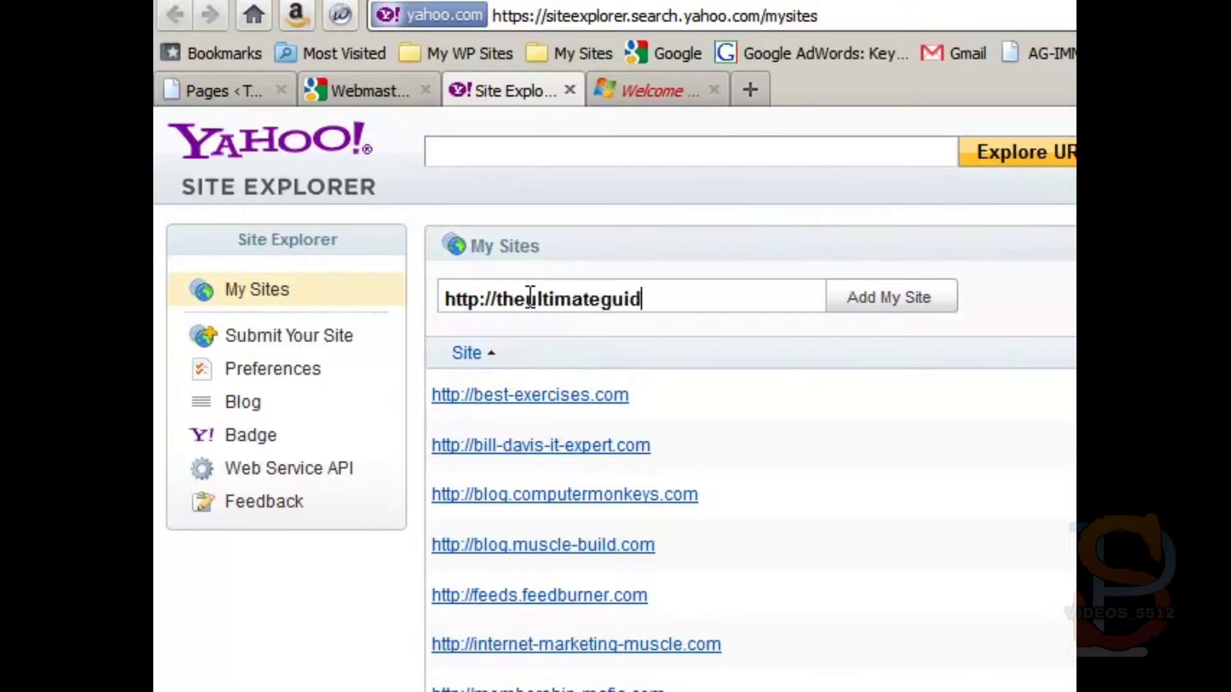
pyautogui.write('etowordpress.c')
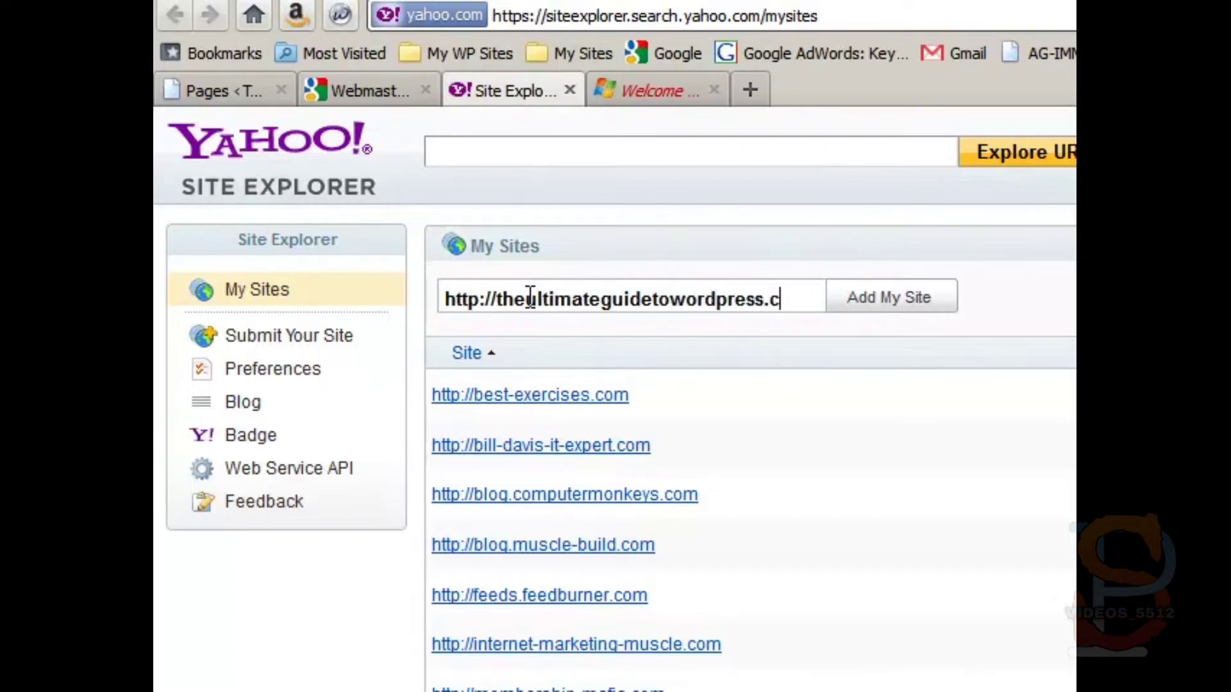
pyautogui.press('BackSpace')
pyautogui.write('net')
pyautogui.click(878, 308)
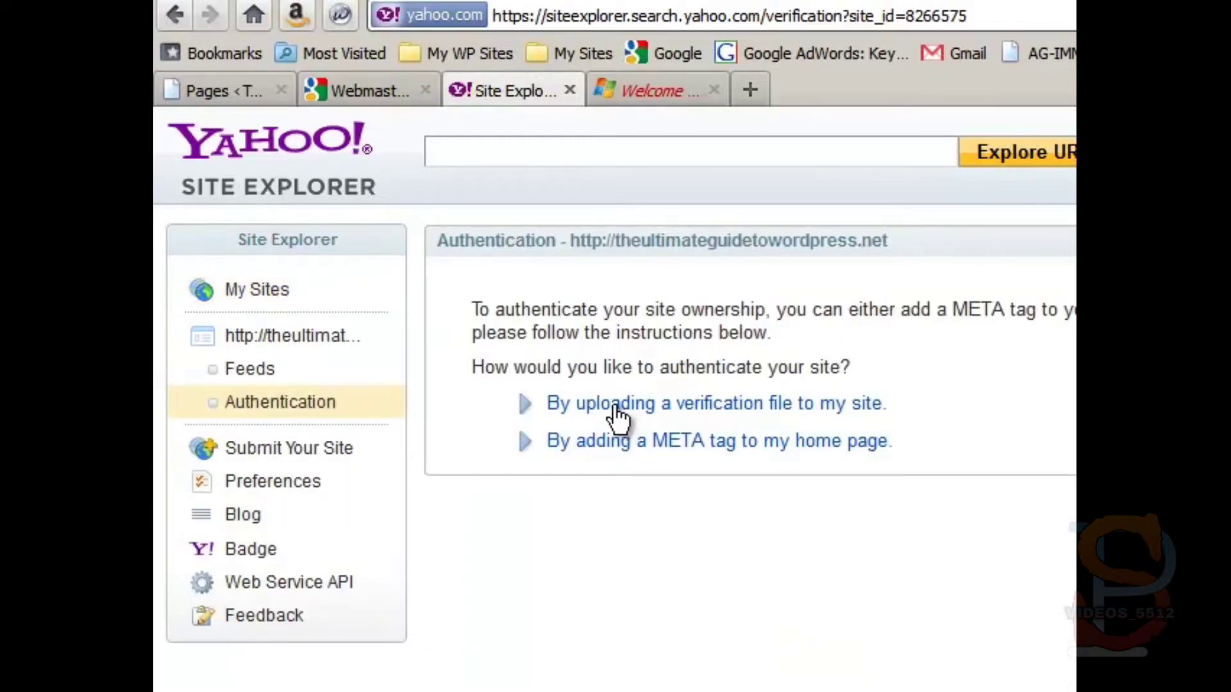
# - Choose verification-file authentication and save the y_key_93f136a1f87db16d.html key file to disk
pyautogui.click(793, 417)
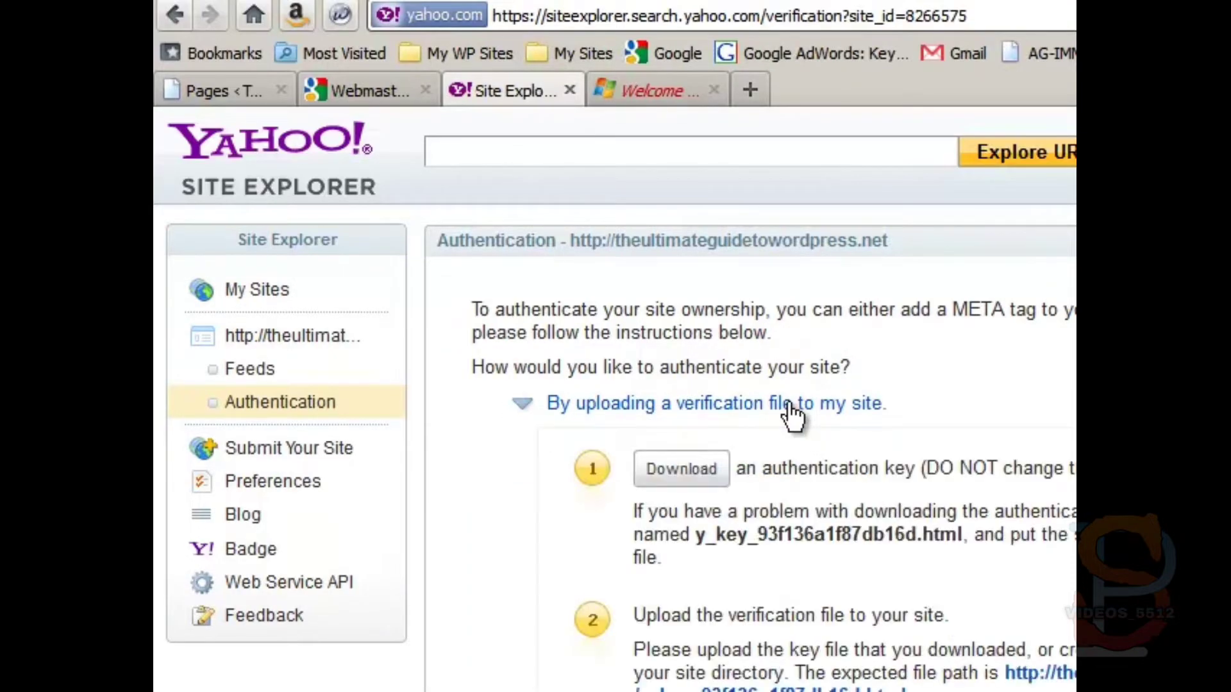
pyautogui.click(683, 471)
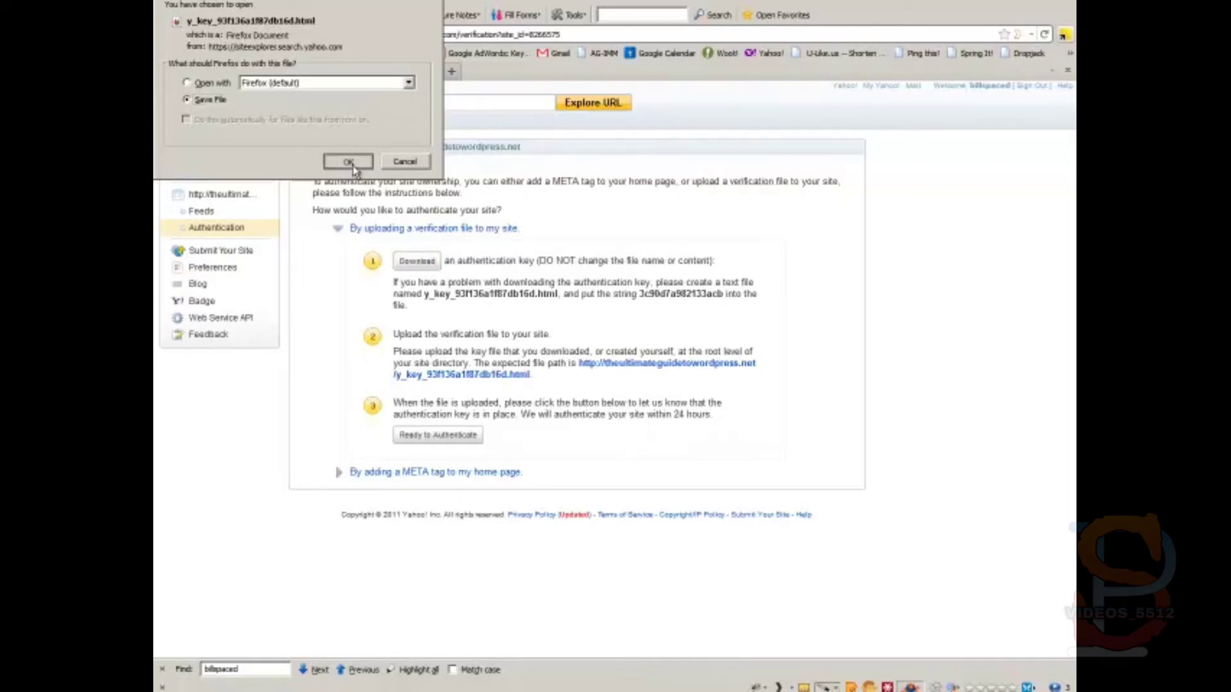
pyautogui.click(348, 161)
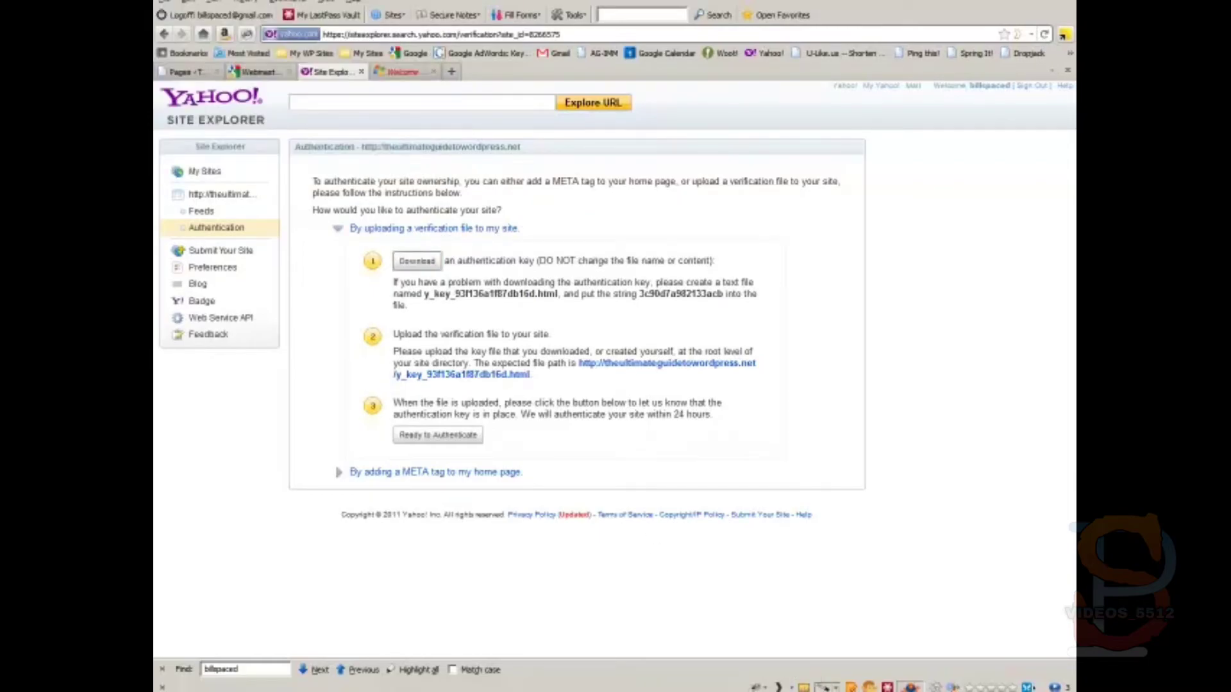
pyautogui.hotkey('alt', 'Tab')
# - Refresh downloads and upload y_key_93f136a1f87db16d.html to the site root through FileZilla
pyautogui.rightClick(447, 273)
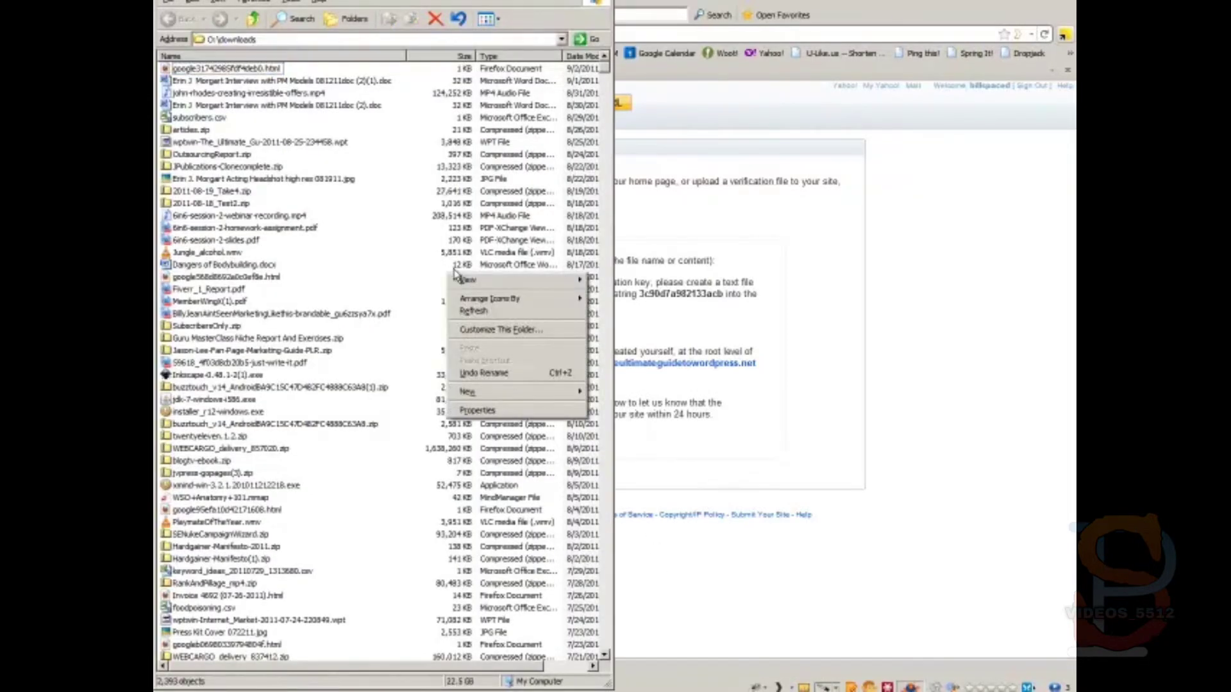
pyautogui.click(483, 312)
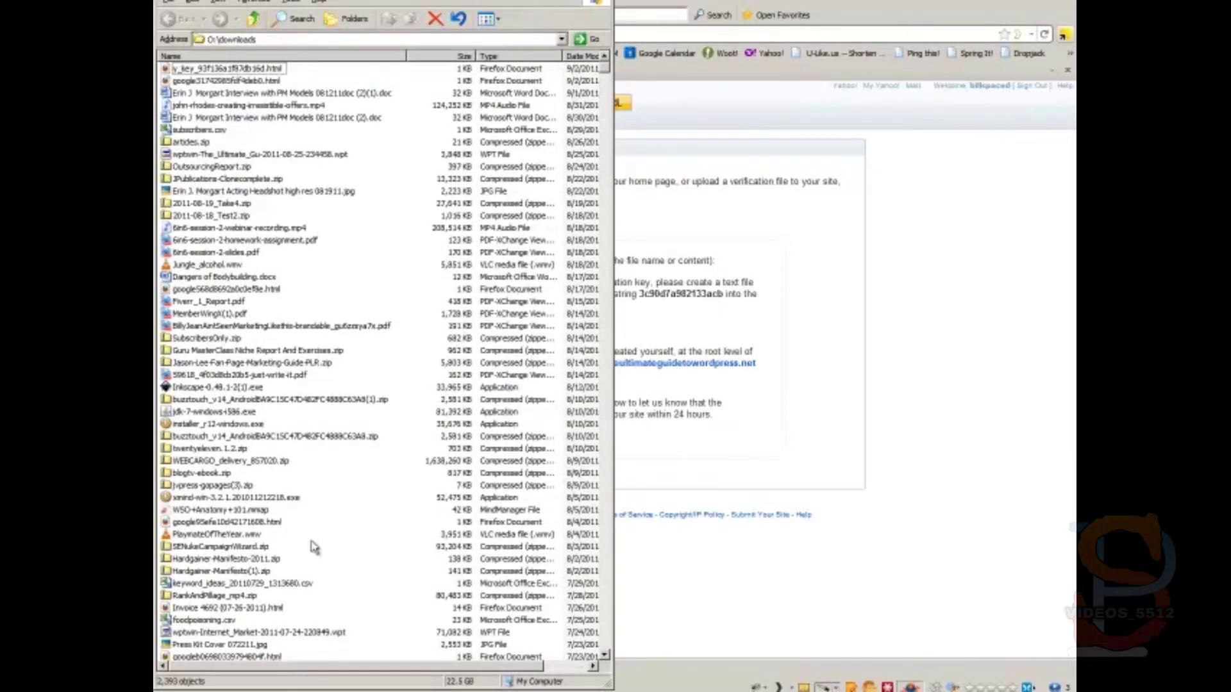
pyautogui.hotkey('alt', 'Tab')
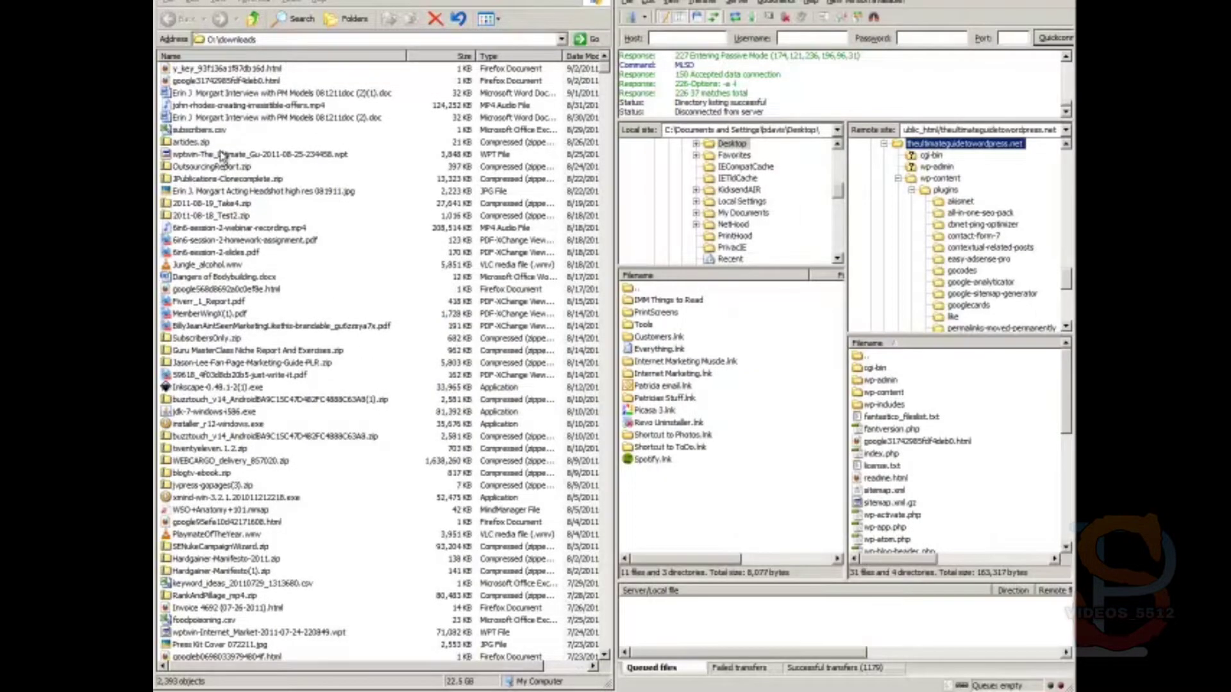
pyautogui.click(218, 69)
pyautogui.moveTo(218, 69); pyautogui.dragTo(979, 517)
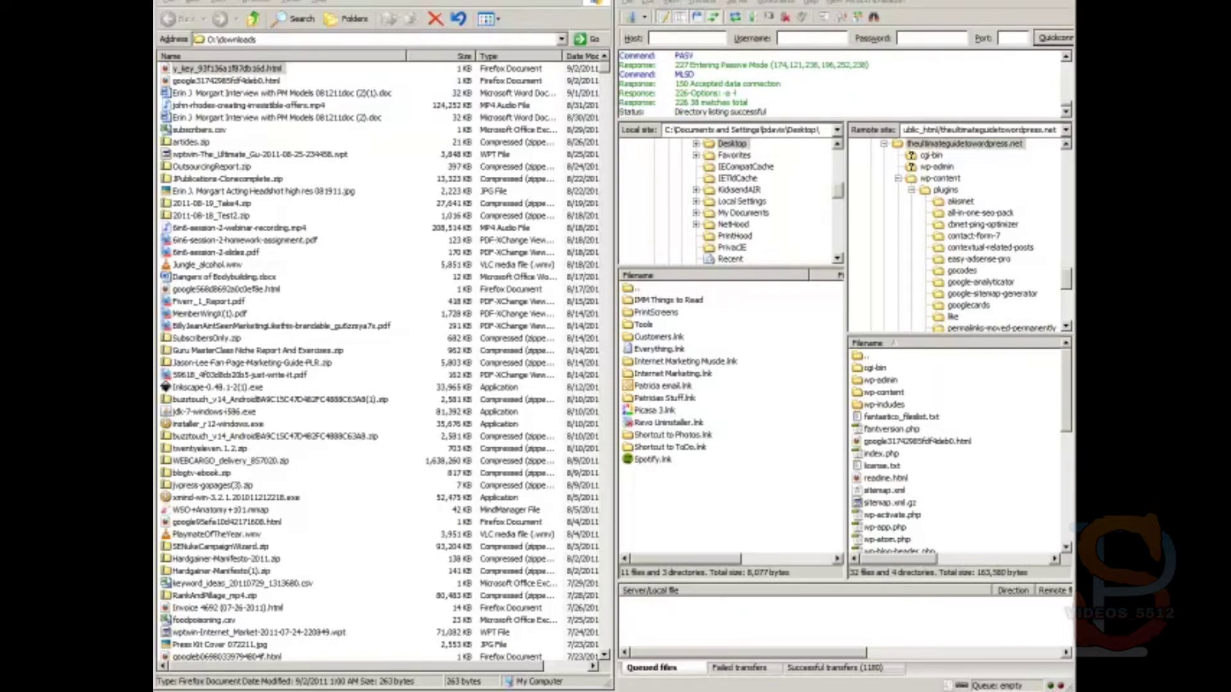
pyautogui.hotkey('alt', 'Tab')
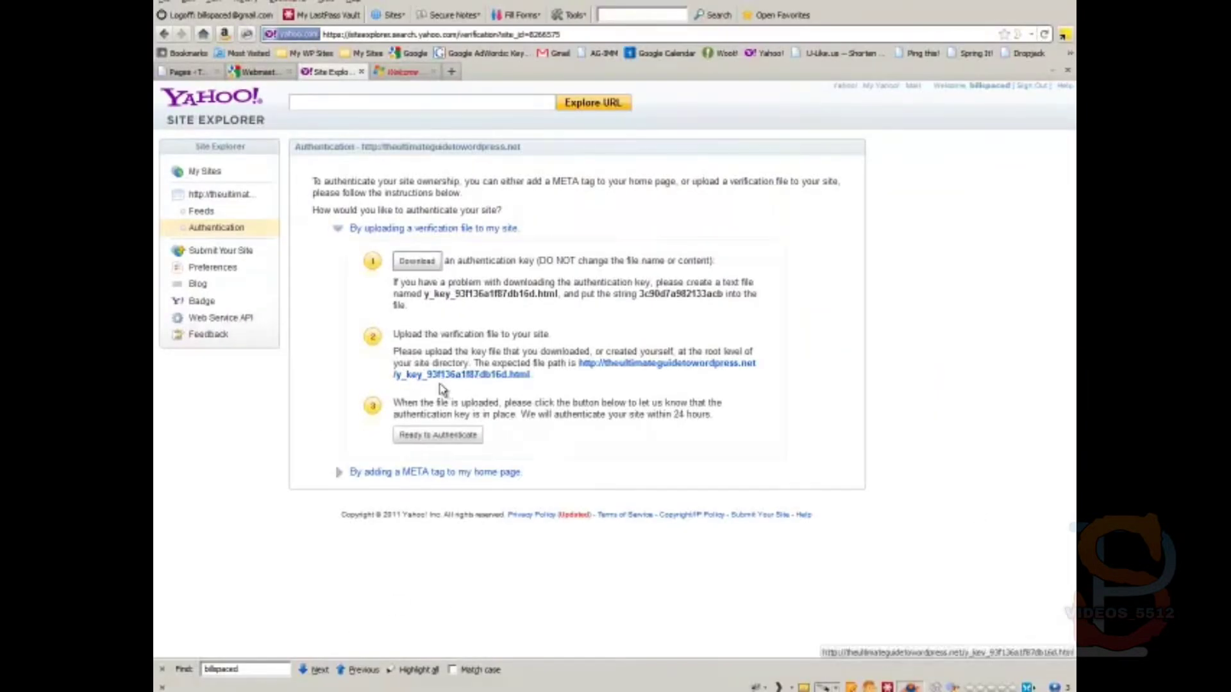
# - Check in a separate tab that the expected key-file address is reachable online
pyautogui.middleClick(448, 375)
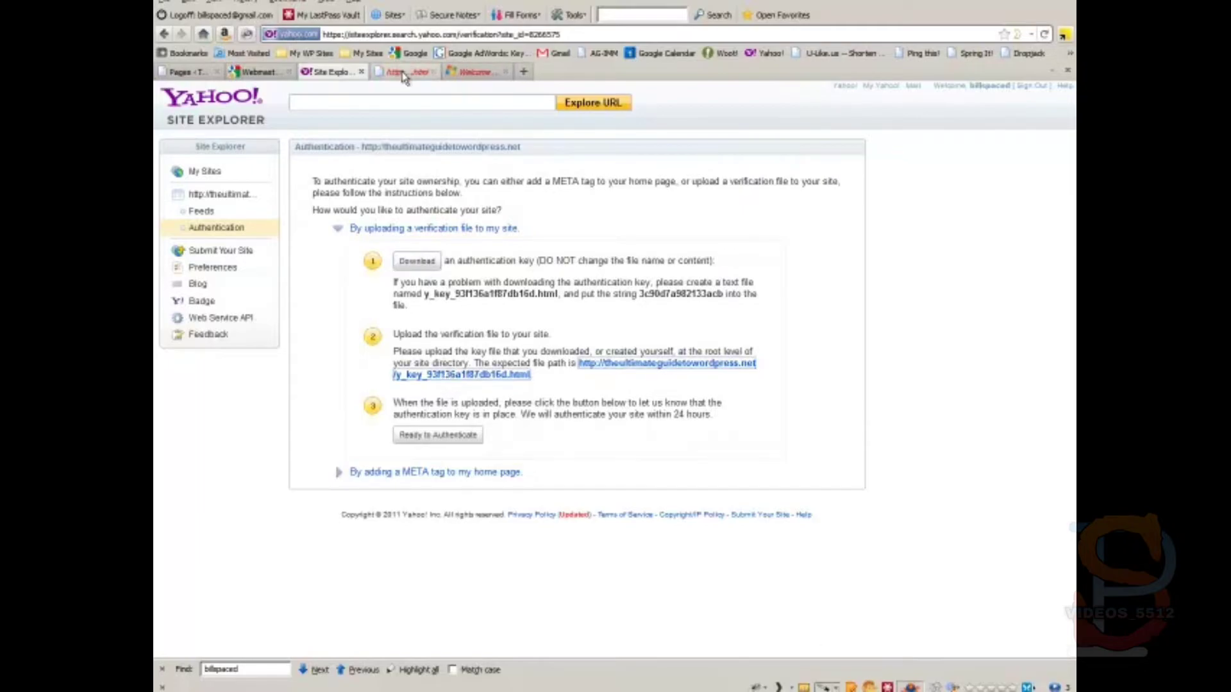
pyautogui.click(403, 74)
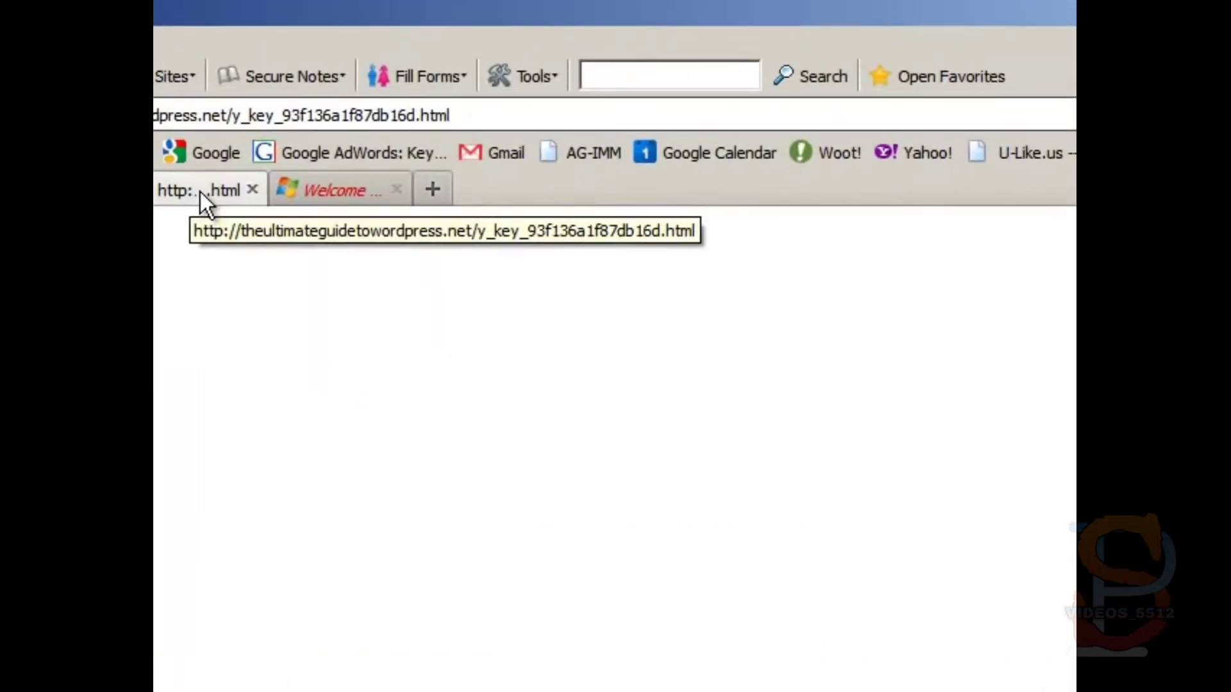
pyautogui.click(252, 189)
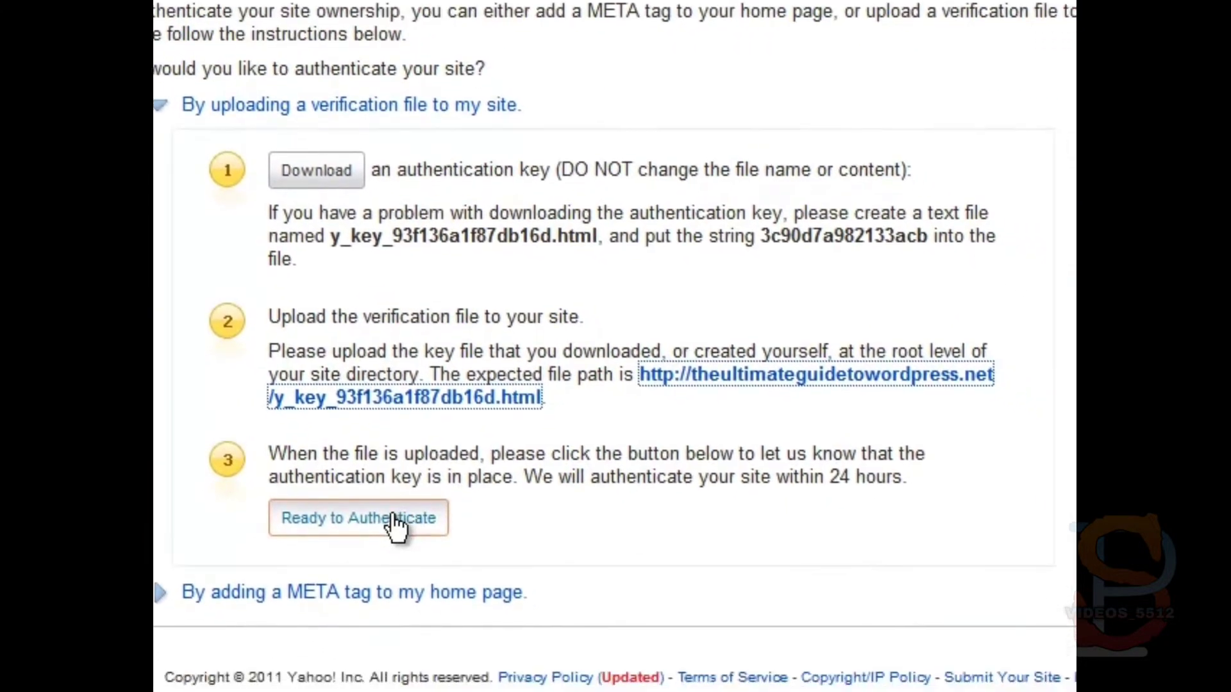
# - Submit the site for authentication, then select the authentication key string in the upload instructions
pyautogui.click(374, 513)
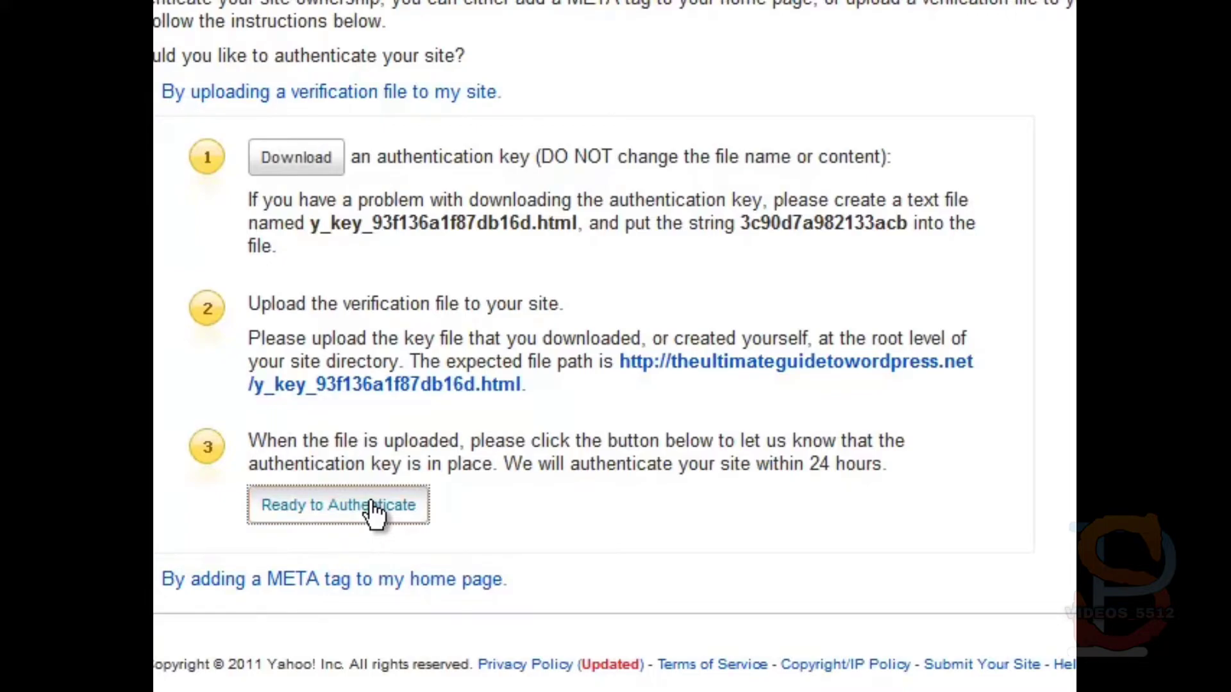
pyautogui.click(374, 513)
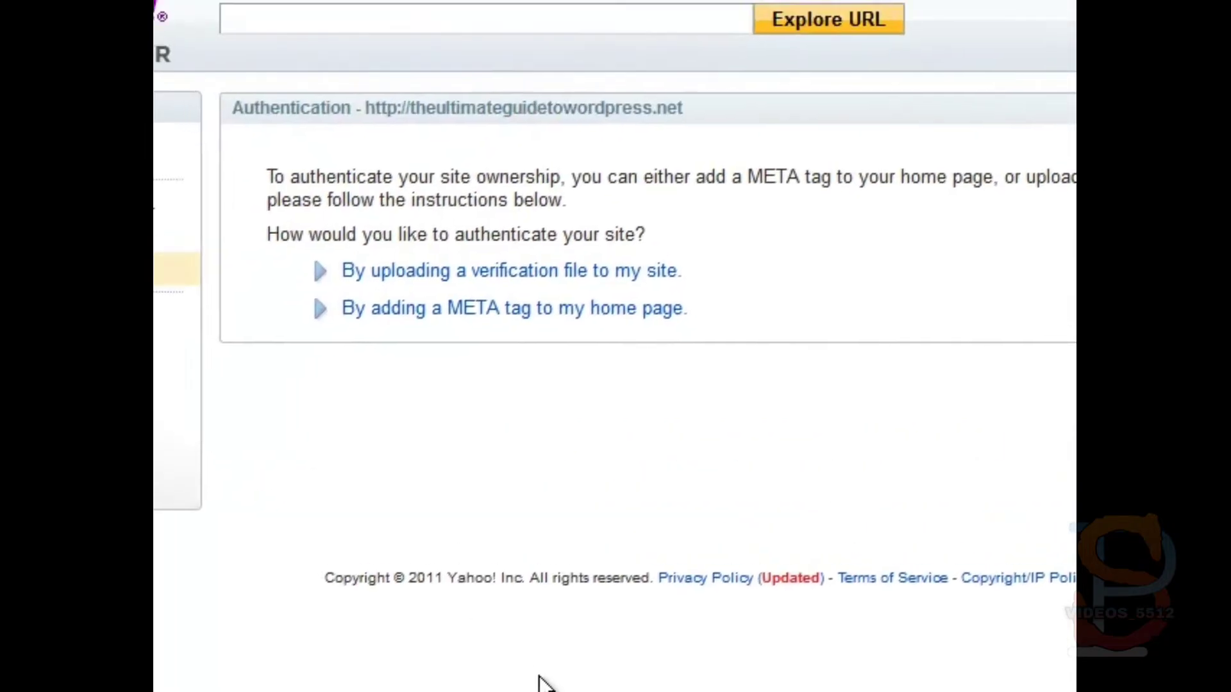
pyautogui.click(428, 277)
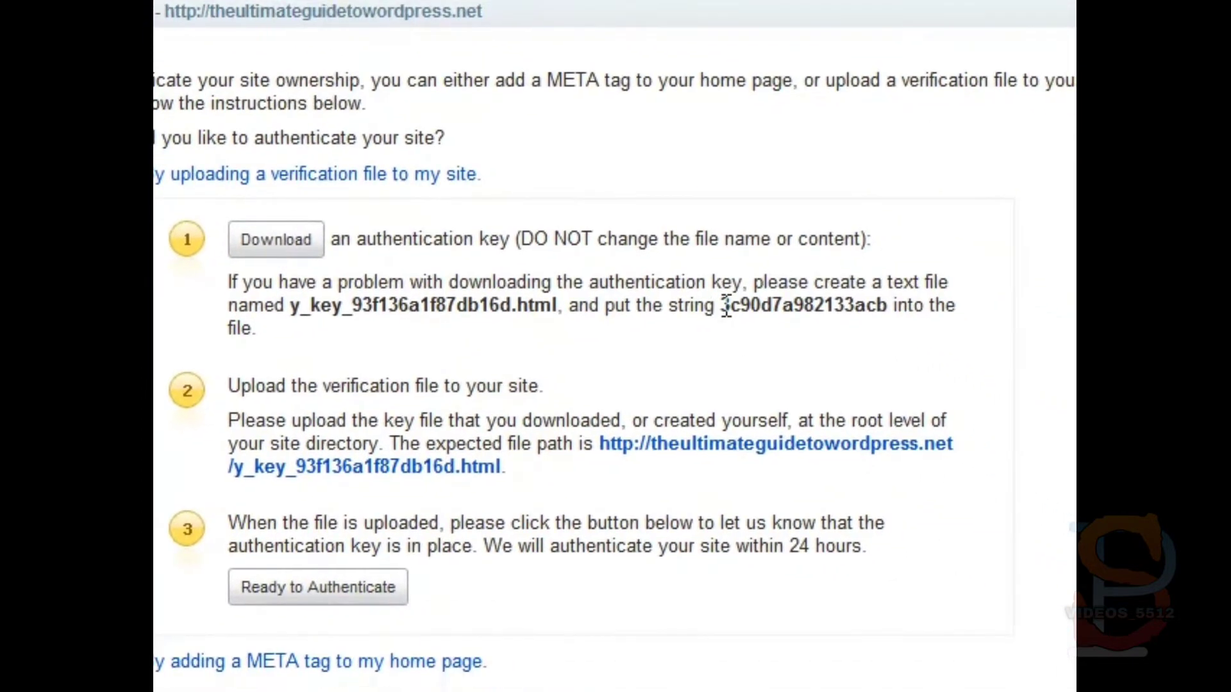
pyautogui.moveTo(823, 357); pyautogui.dragTo(989, 352)
pyautogui.hotkey('ctrl', 'c')
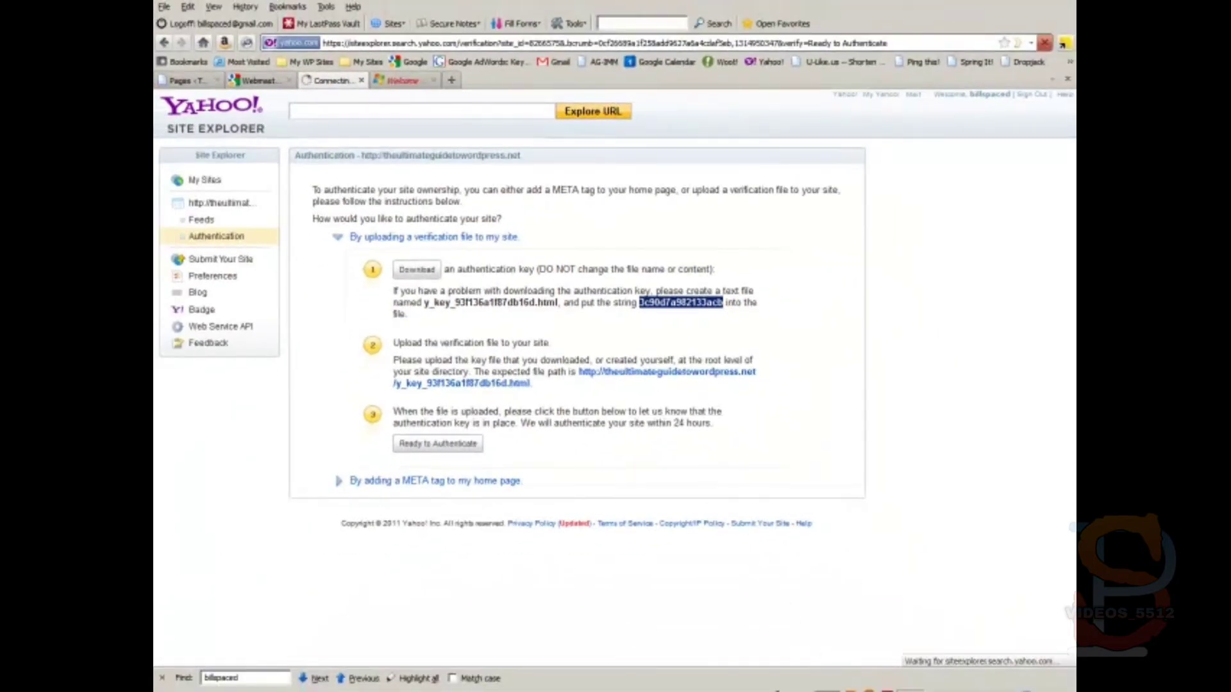
# - Open the y_key file in Notepad++ and paste the authentication key after <BODY>
pyautogui.click(797, 689)
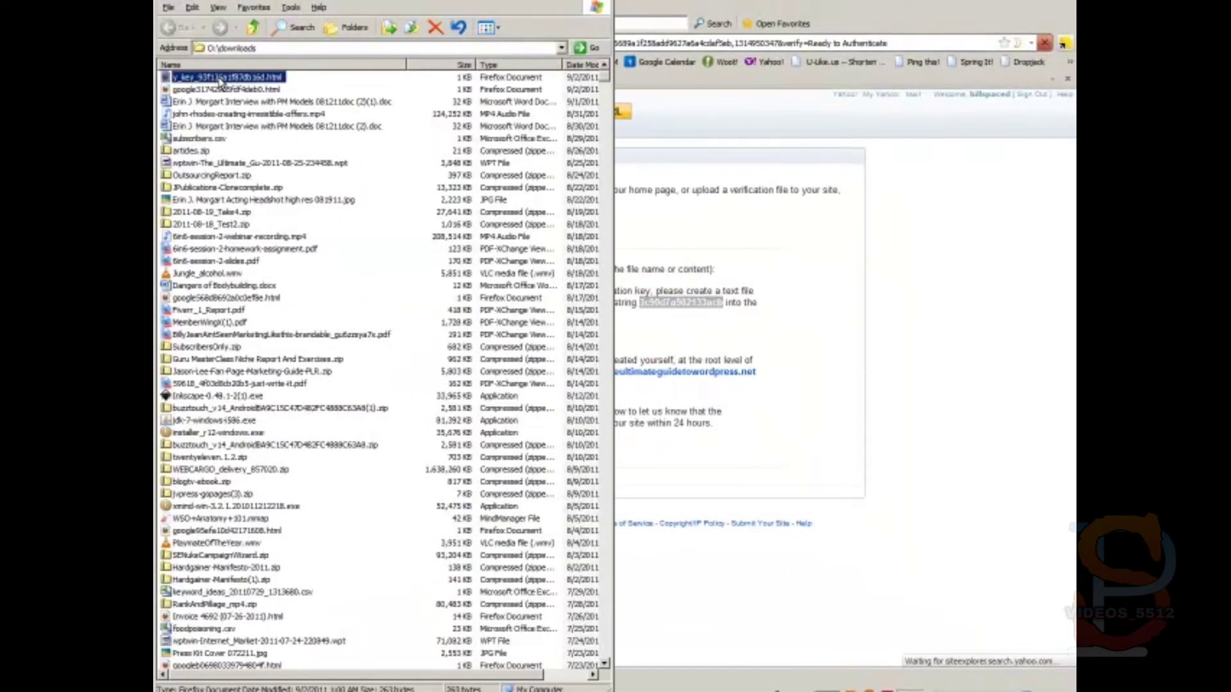
pyautogui.rightClick(219, 78)
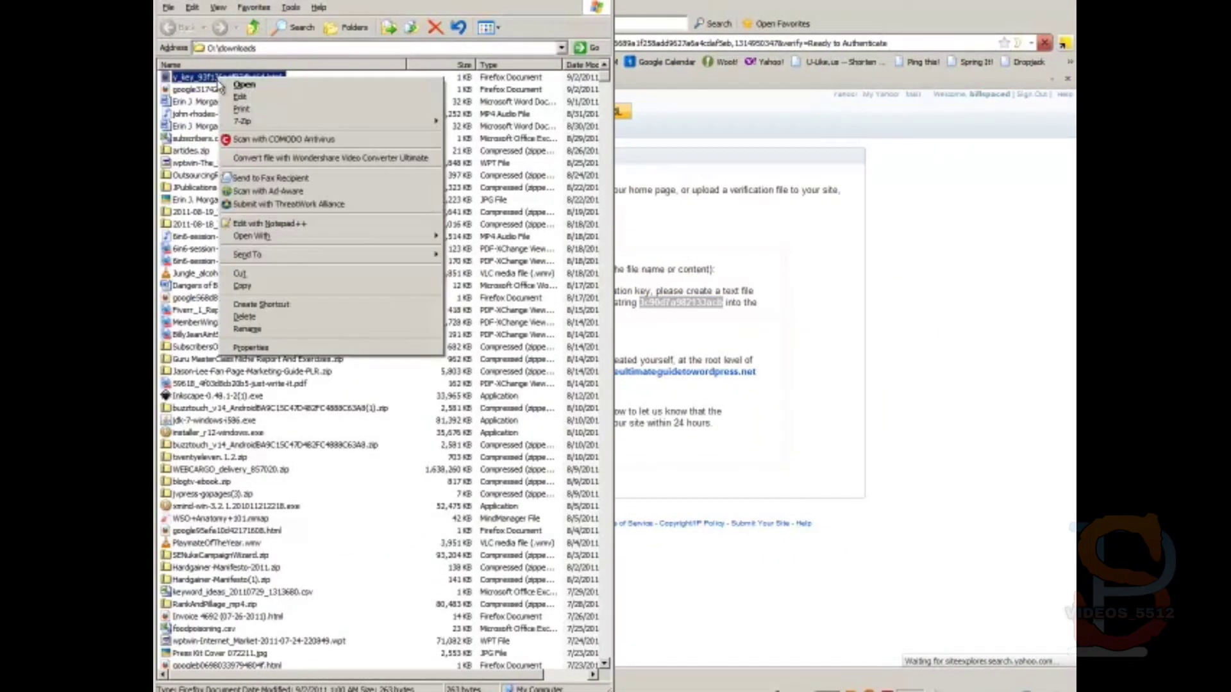
pyautogui.click(307, 224)
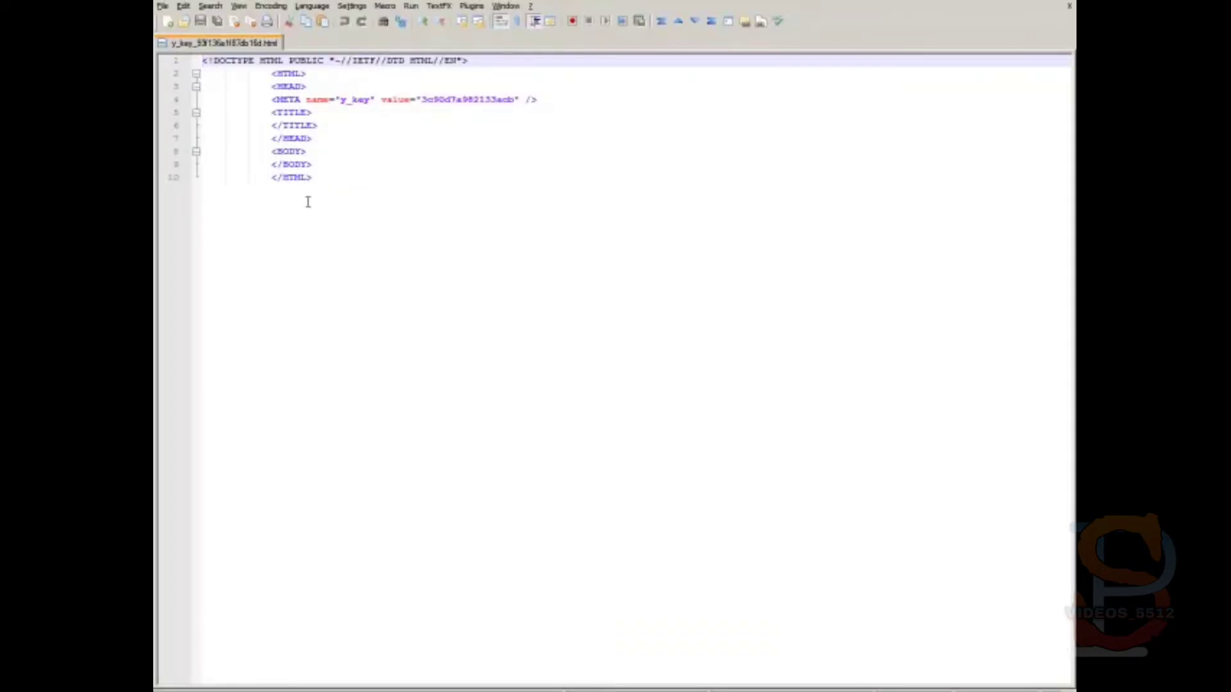
pyautogui.click(310, 151)
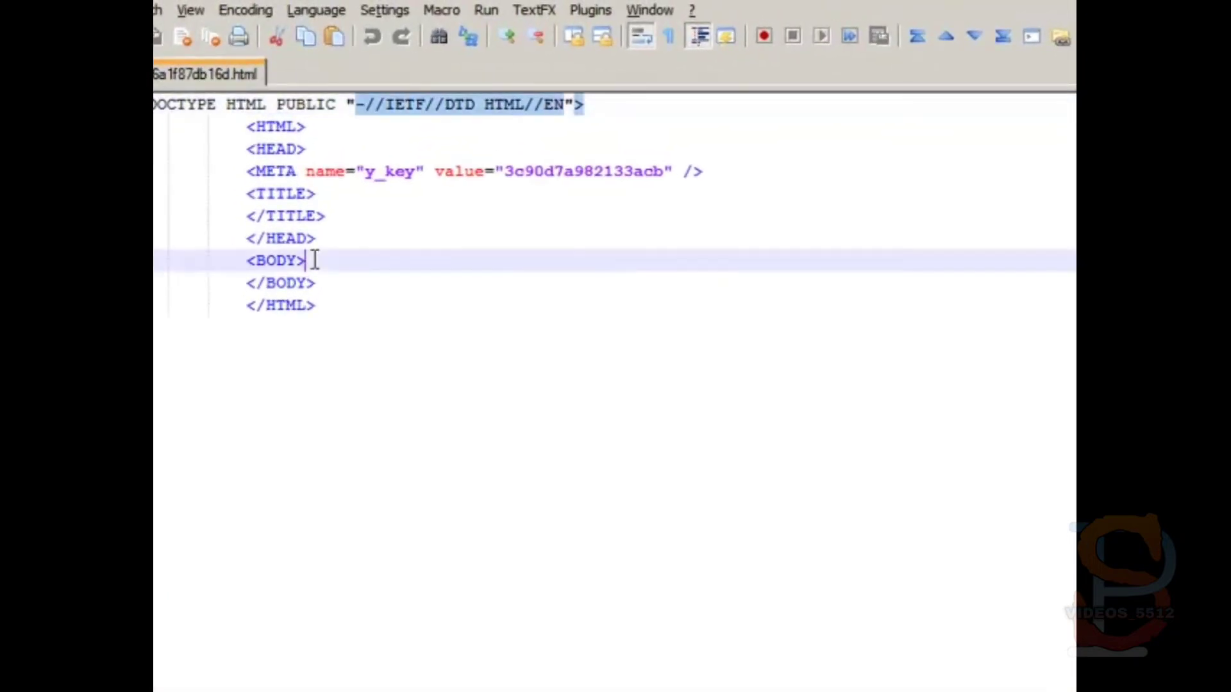
pyautogui.hotkey('ctrl', 'v')
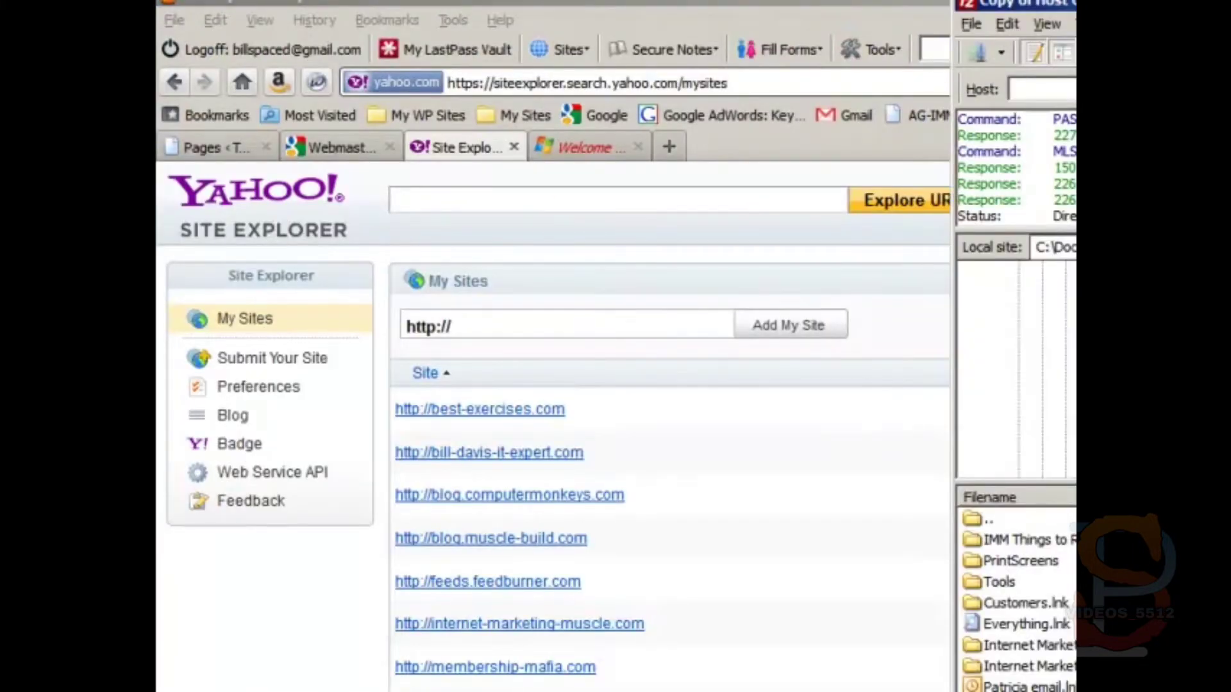
# - Upload the edited y_key file to the server root and confirm the local copy shows the key
pyautogui.hotkey('alt', 'Tab')
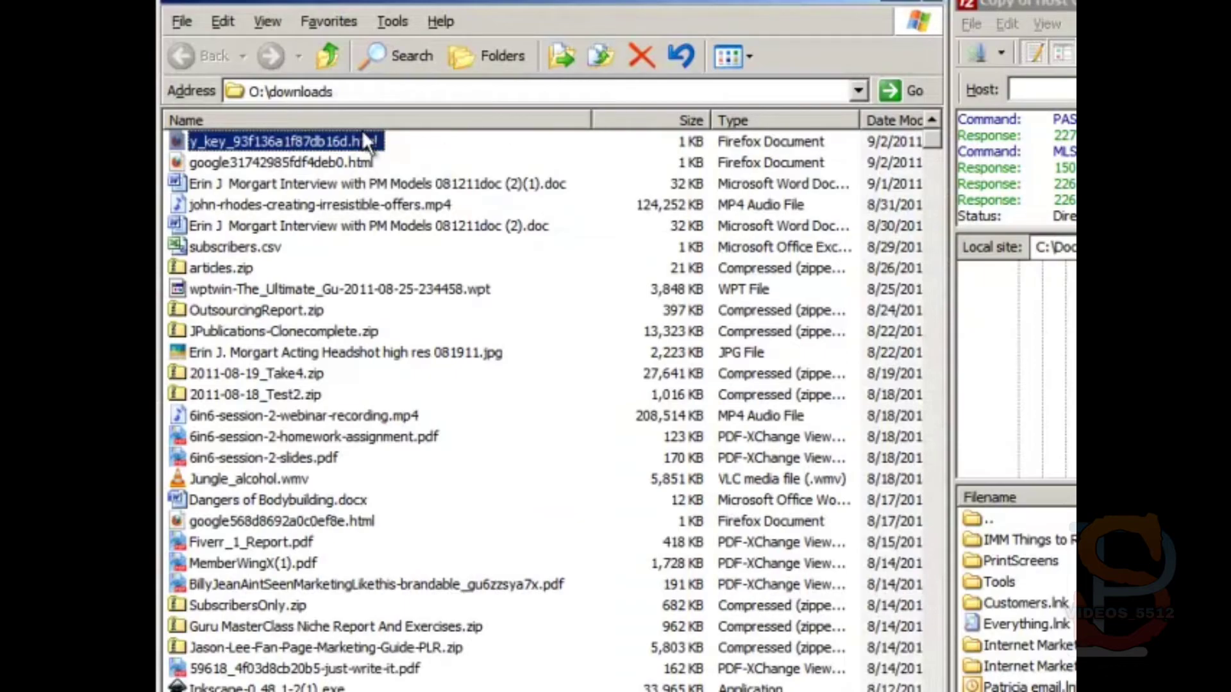
pyautogui.moveTo(340, 136); pyautogui.dragTo(1224, 398)
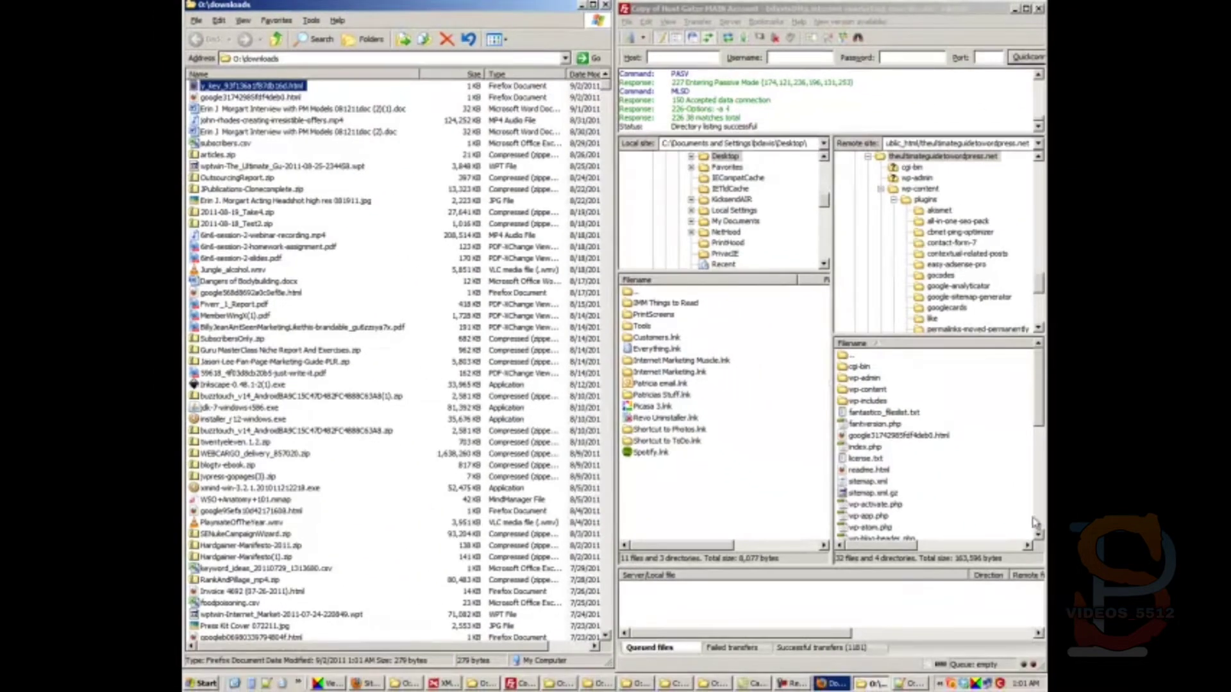
pyautogui.click(1037, 526)
pyautogui.scroll(-6, 1038, 527)
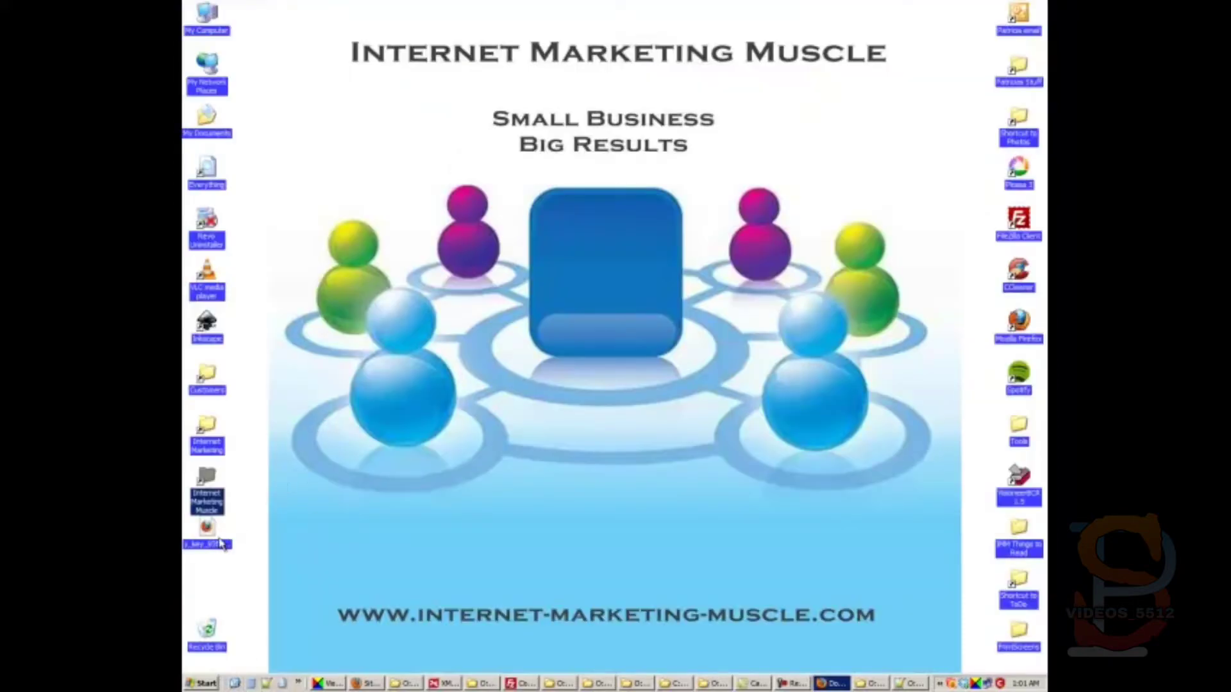
pyautogui.doubleClick(219, 542)
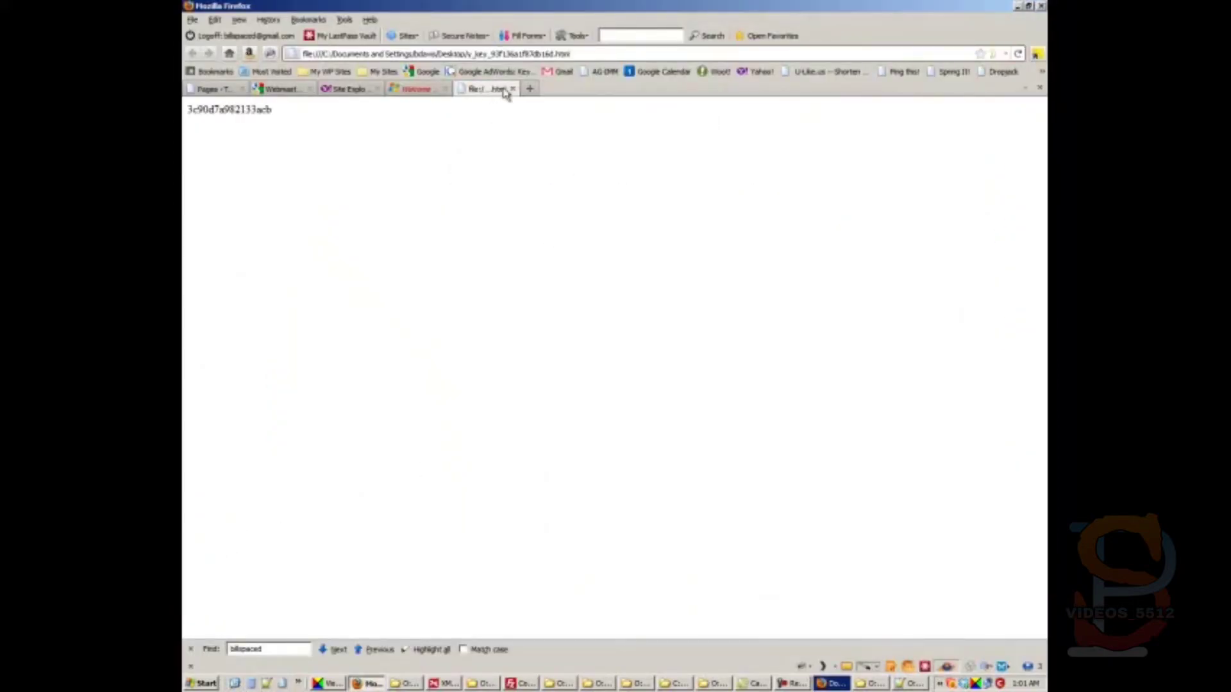
pyautogui.click(513, 89)
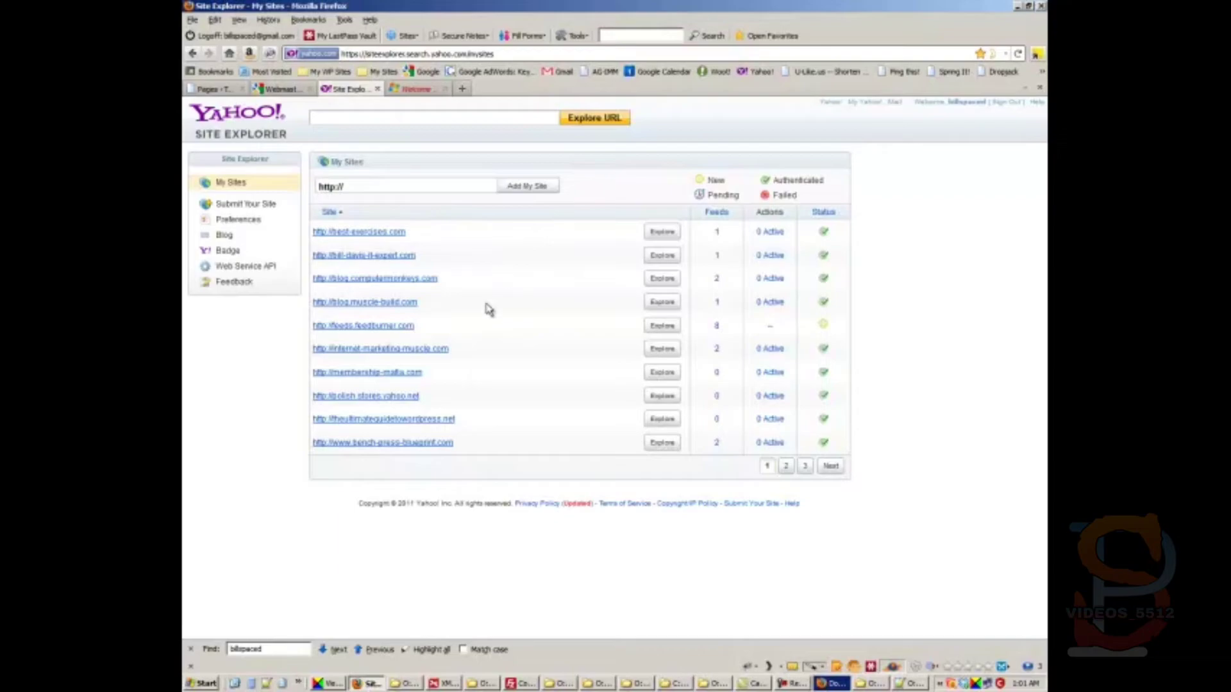
# - Open theultimateguidetowordpress.net's summary, confirm it is Verified, and go to its Feeds page
pyautogui.click(439, 423)
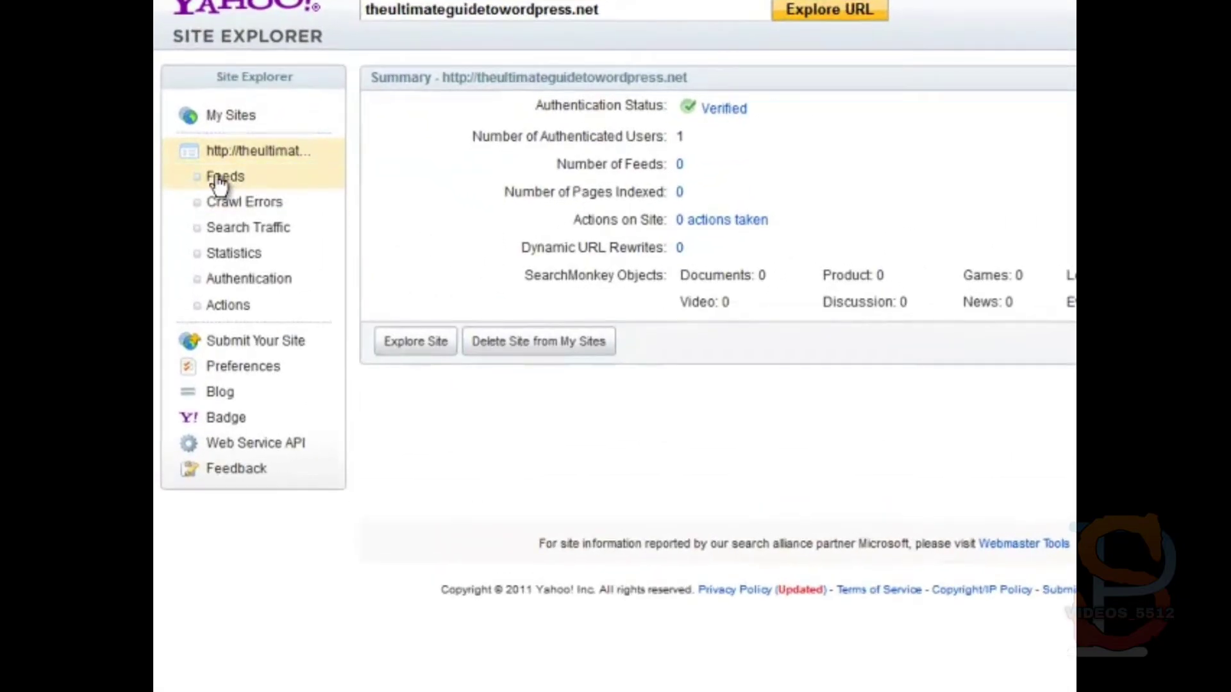
pyautogui.click(220, 182)
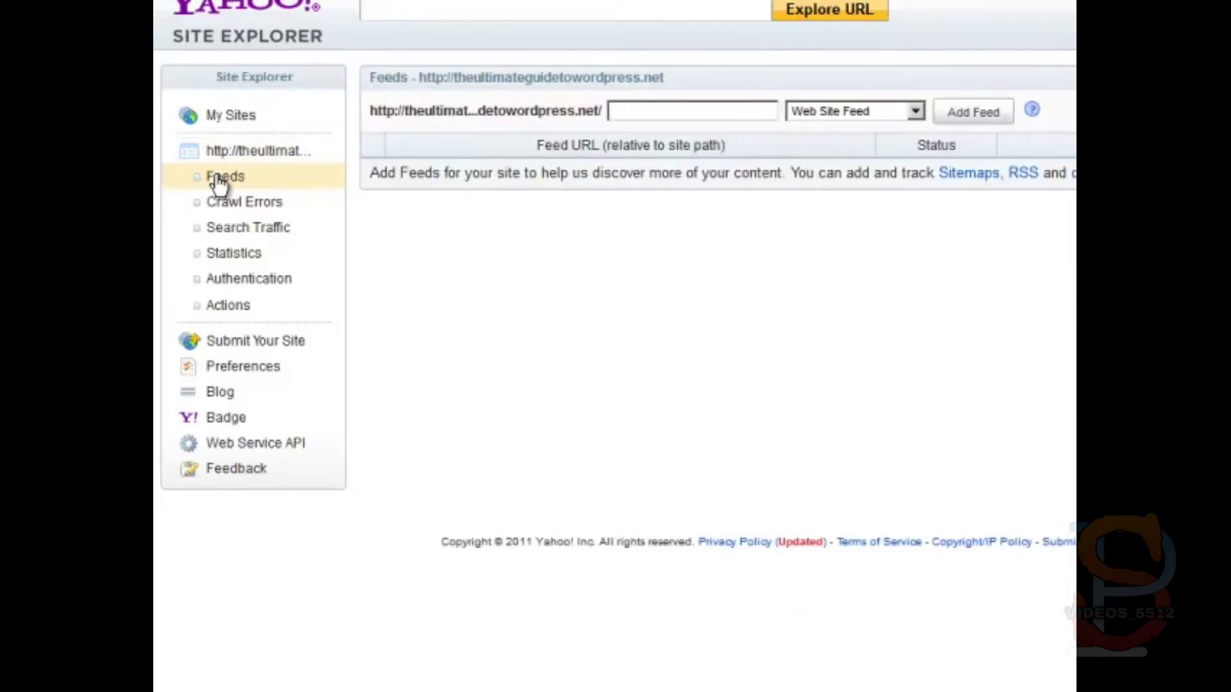
pyautogui.click(298, 154)
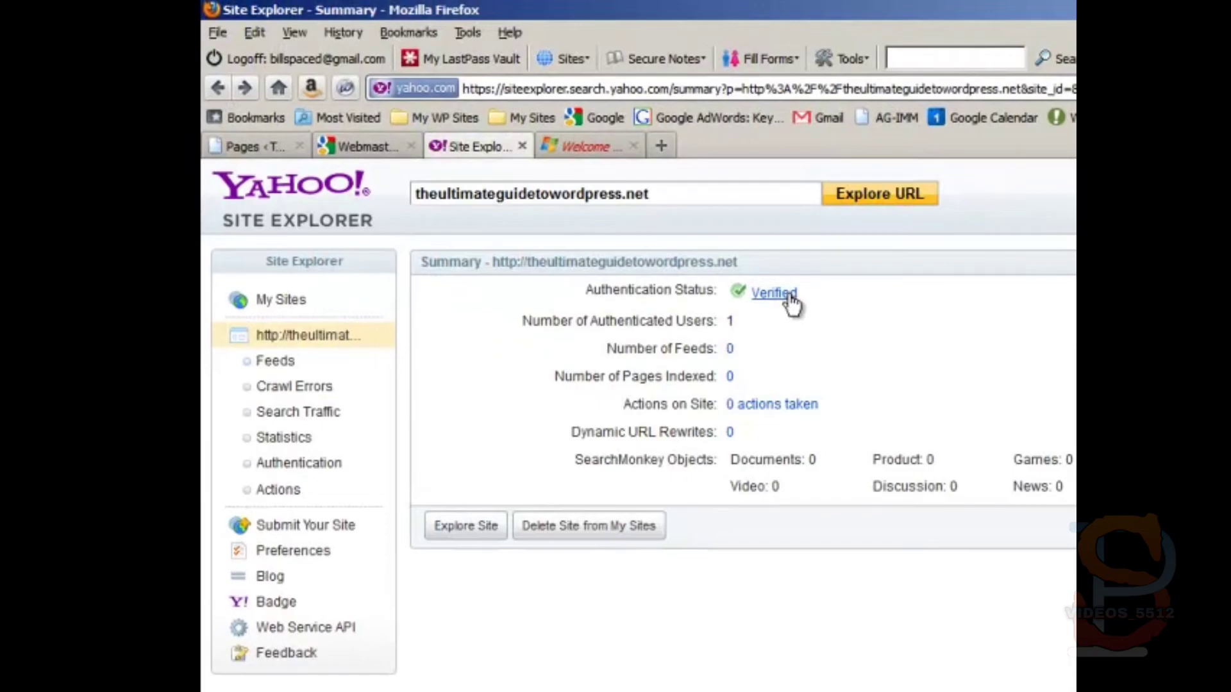
pyautogui.click(288, 366)
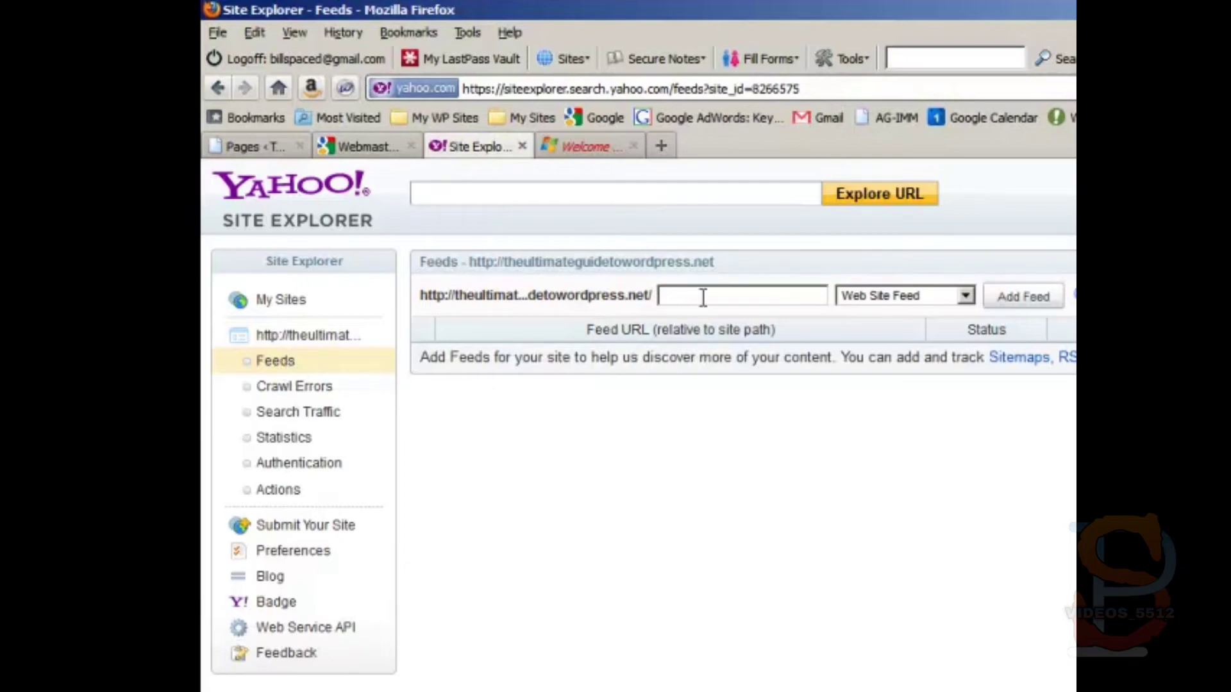
# - Submit sitemap.xml as a Web Site Feed so it shows as new and pending
pyautogui.click(702, 295)
pyautogui.write('sitemap.xml')
pyautogui.click(919, 298)
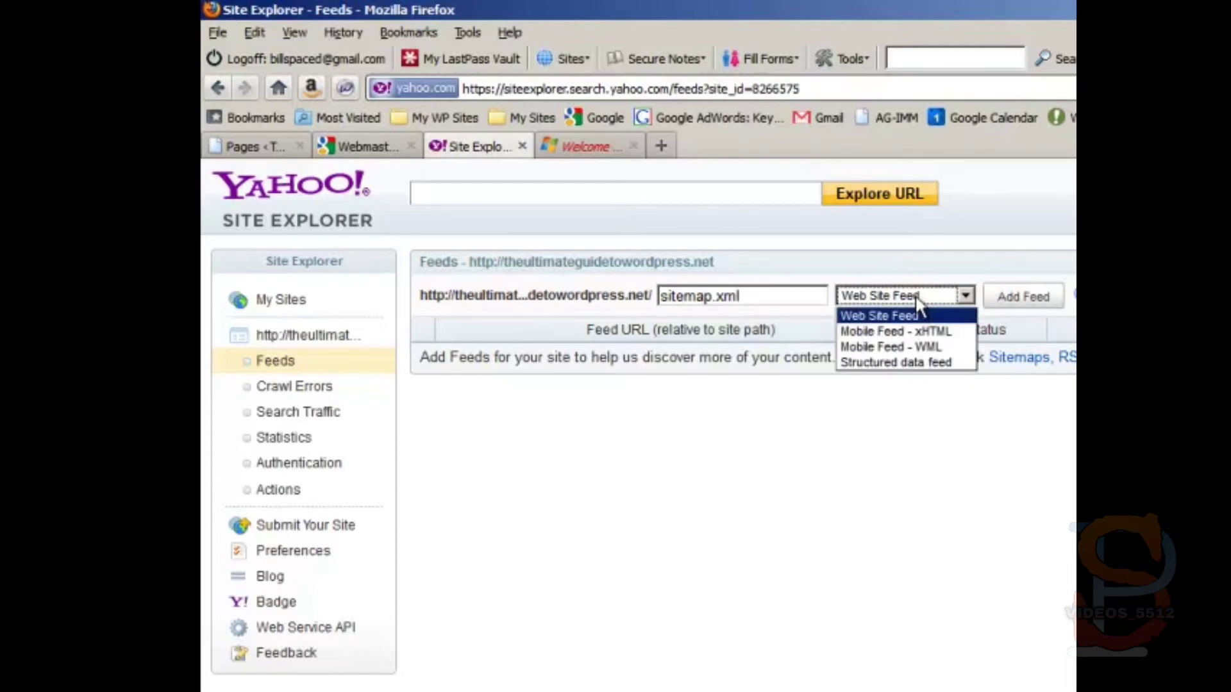
pyautogui.click(920, 314)
pyautogui.click(1043, 299)
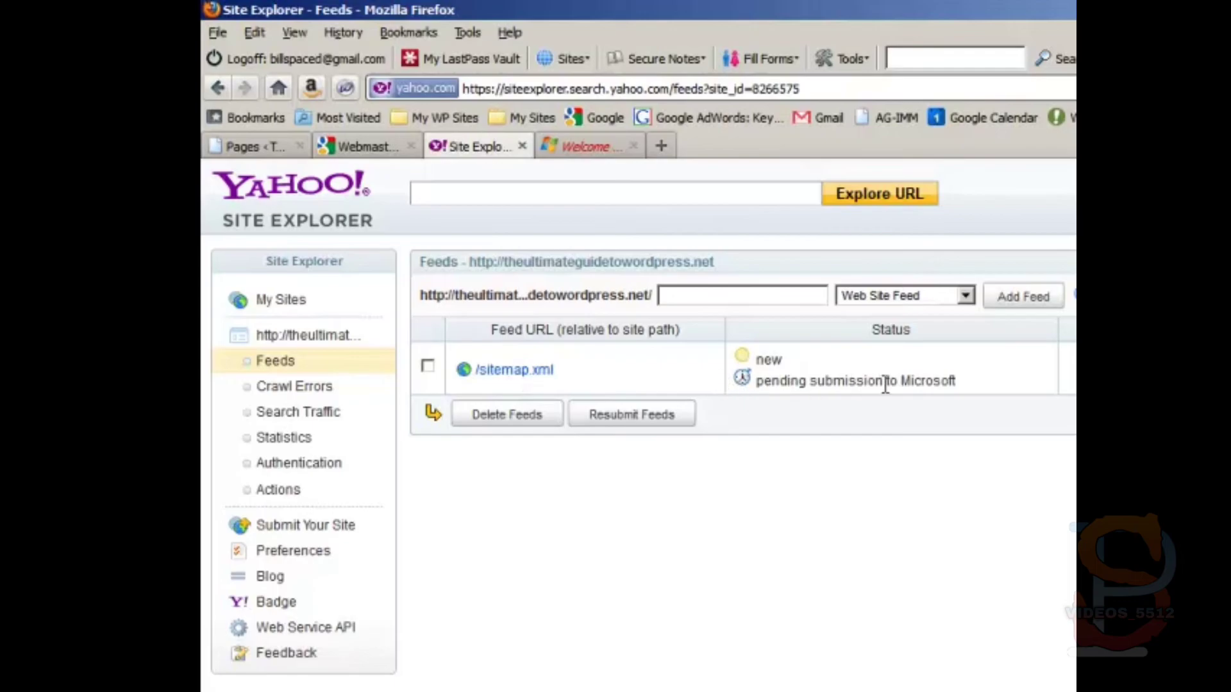
pyautogui.click(609, 151)
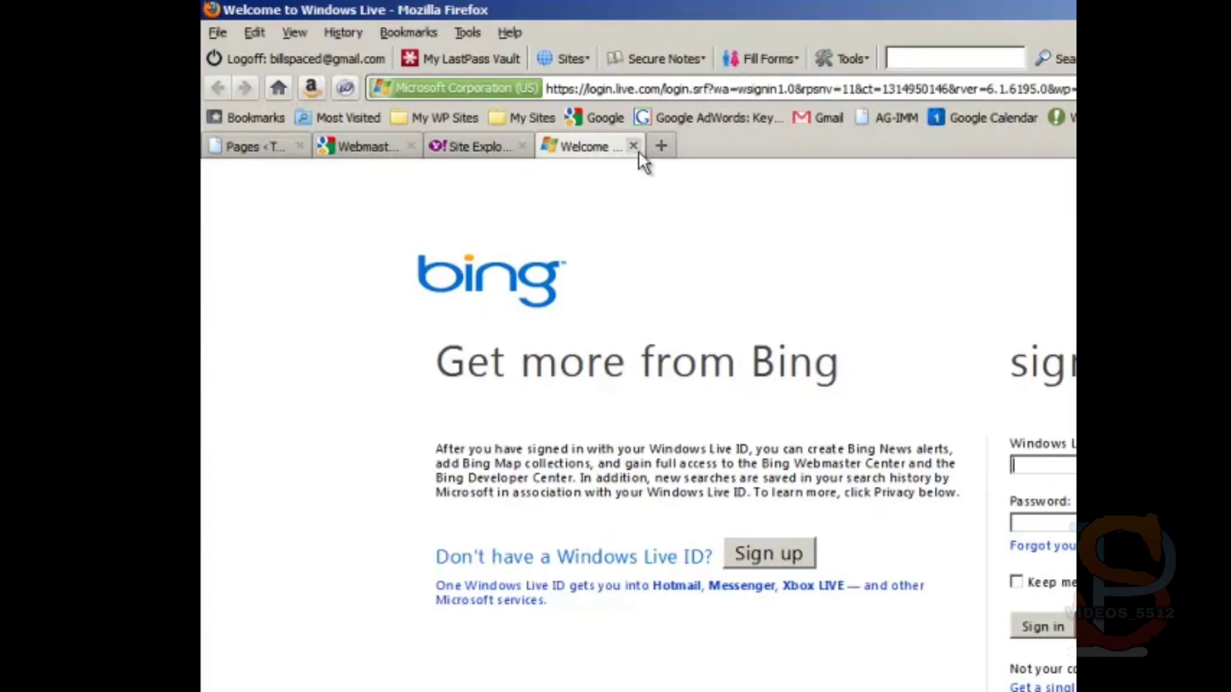
# - Close the Bing sign-in, Site Explorer and Webmaster Tools tabs
pyautogui.click(633, 146)
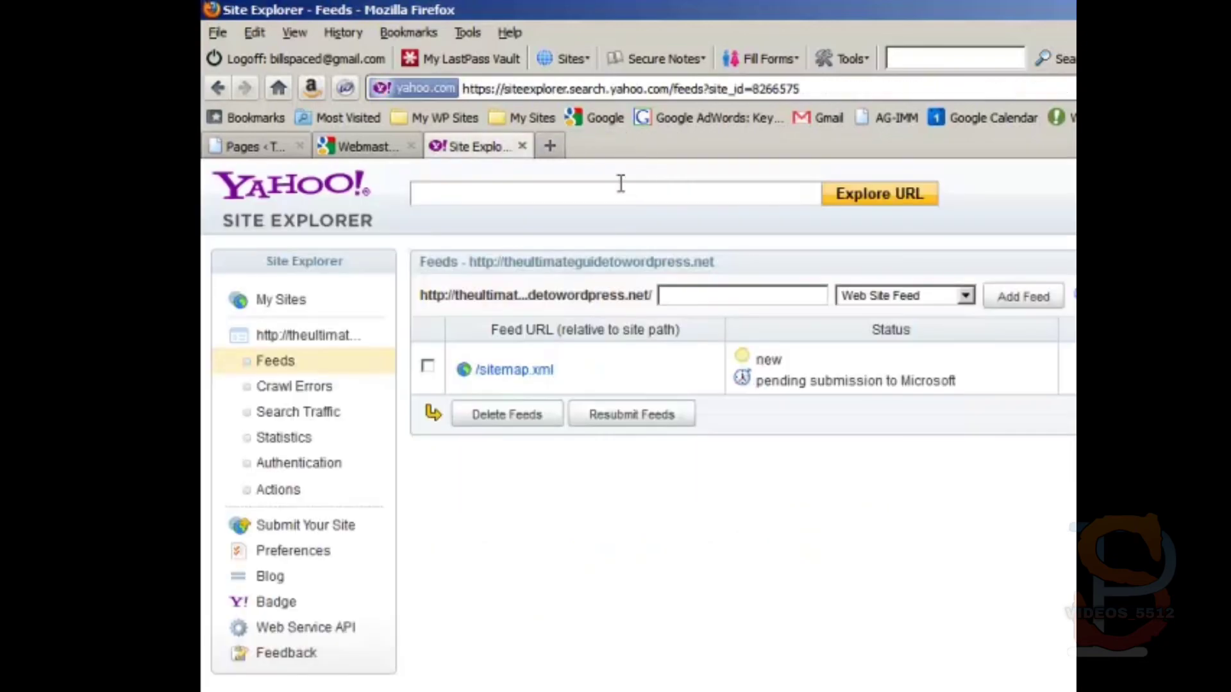
pyautogui.click(522, 147)
pyautogui.click(412, 146)
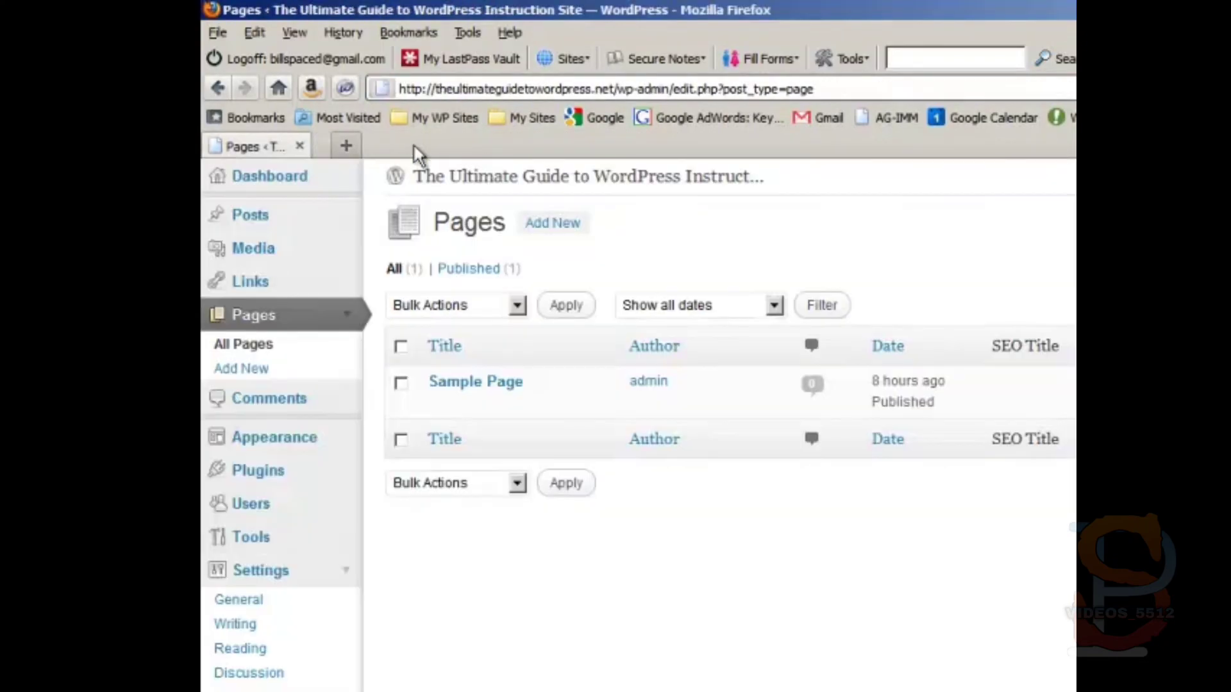